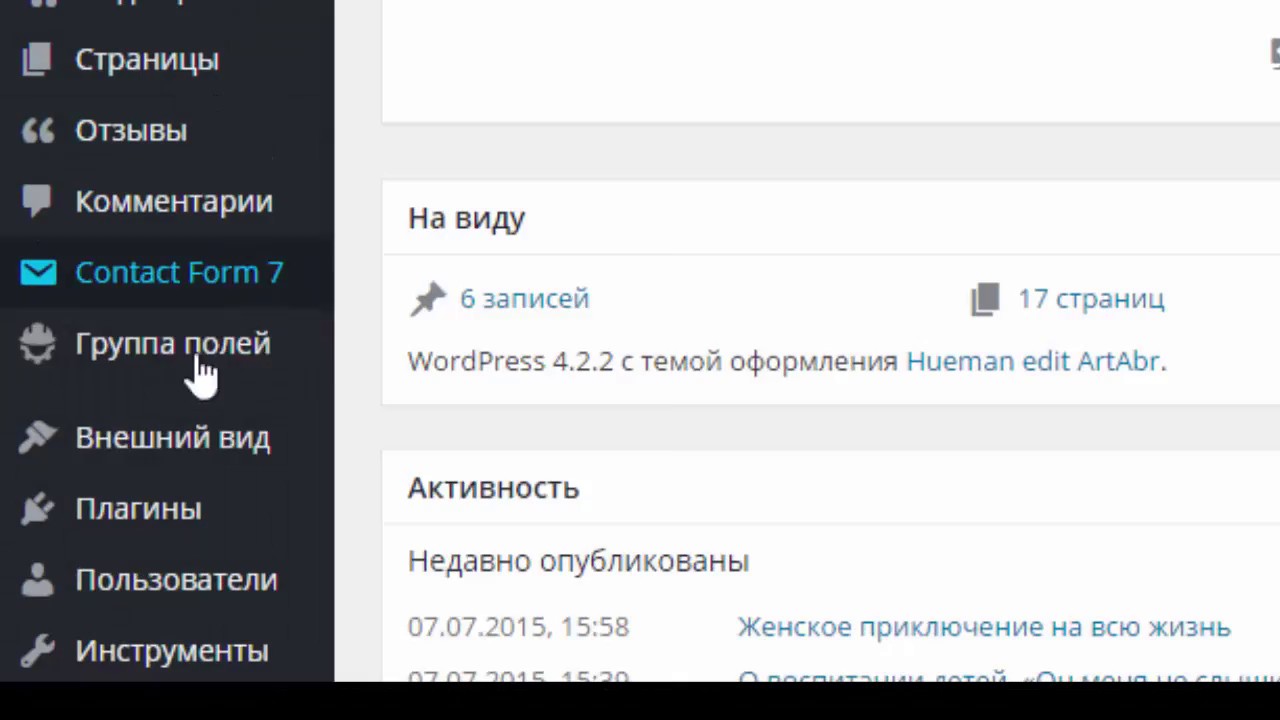
Open the Меню page of the site's appearance settings
mouse_move(225, 440)
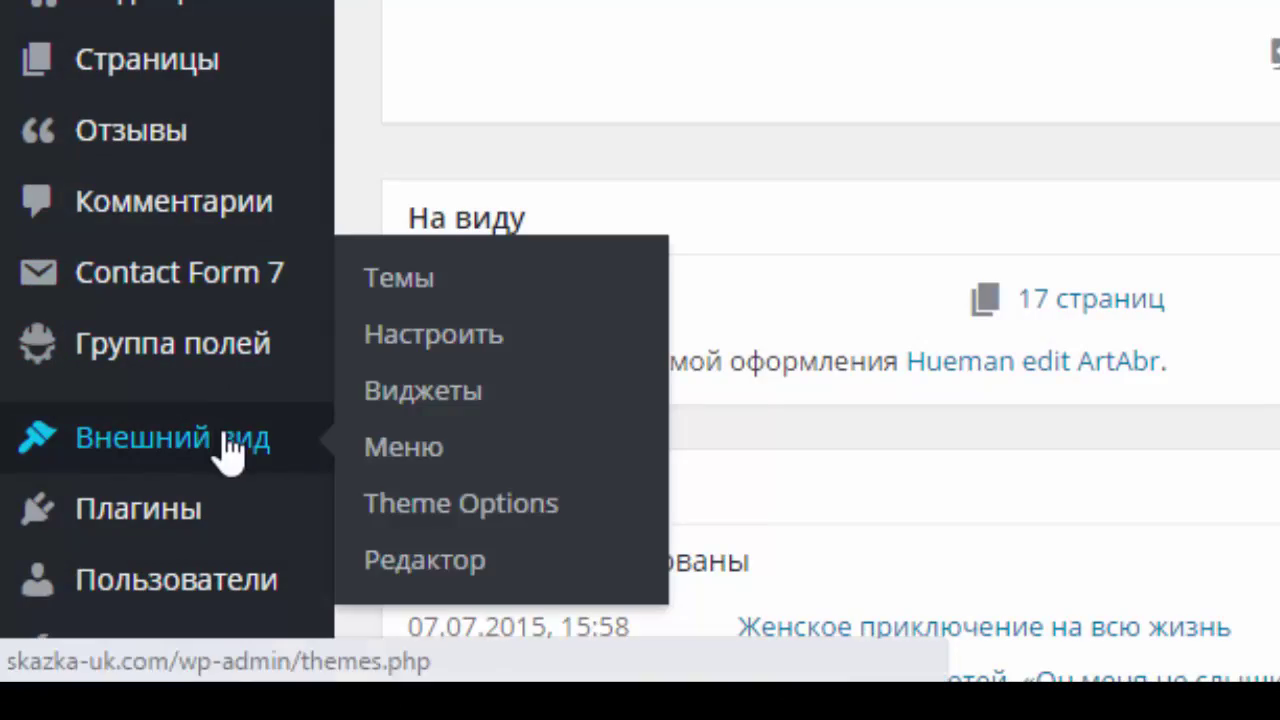
left_click(395, 450)
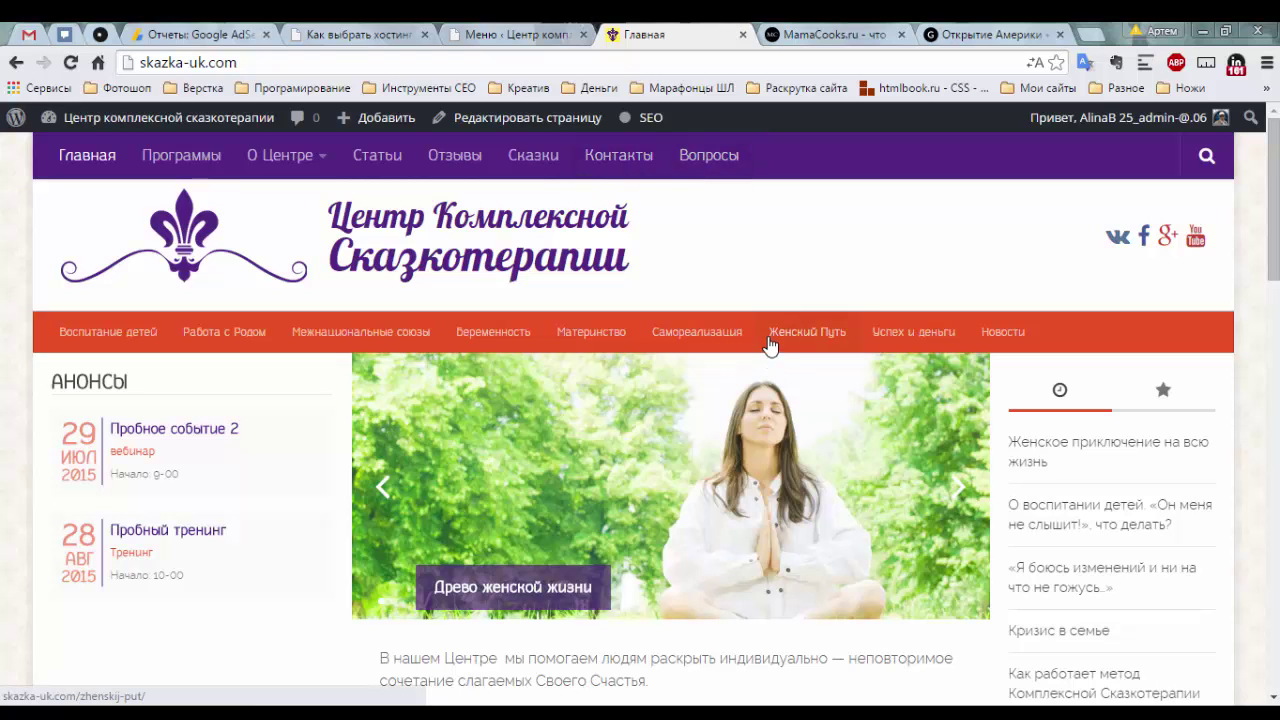
Examine the site's home page down to its footer and review which menus are assigned to the theme areas
scroll(895, 336, "down", 8)
scroll(895, 338, "down", 10)
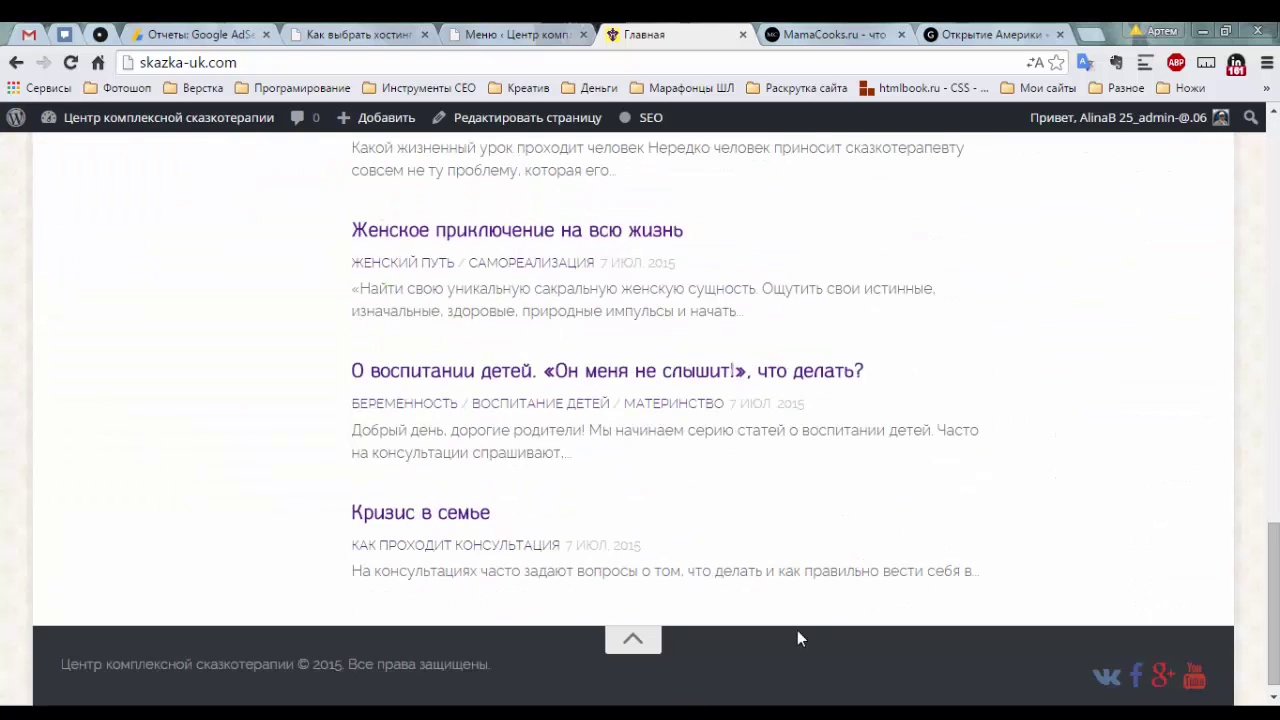
scroll(862, 554, "down", 1)
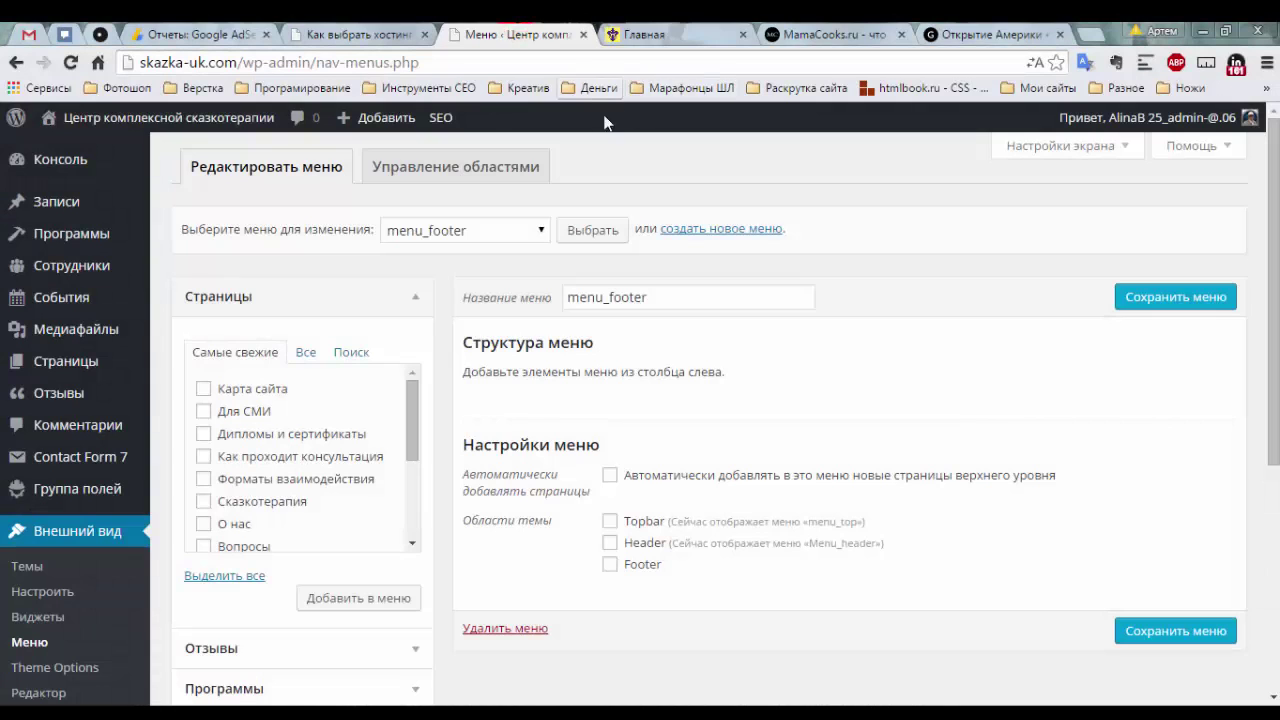
left_click(487, 155)
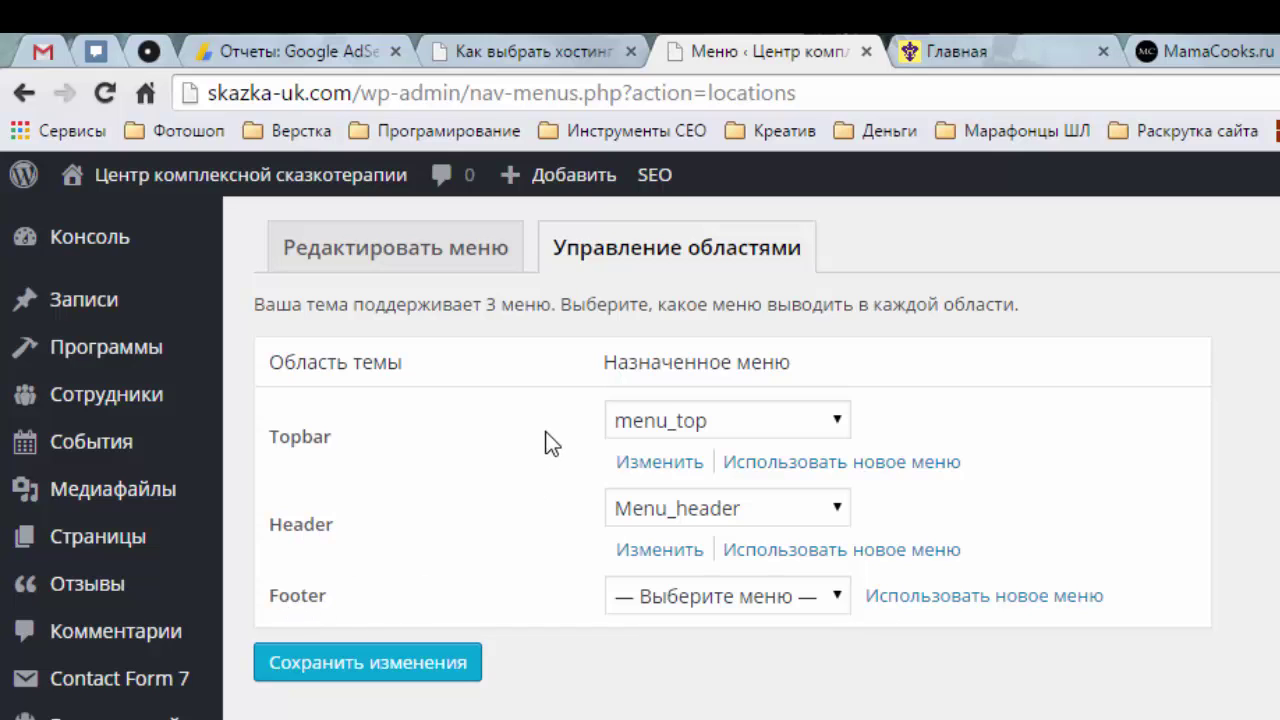
left_click(421, 255)
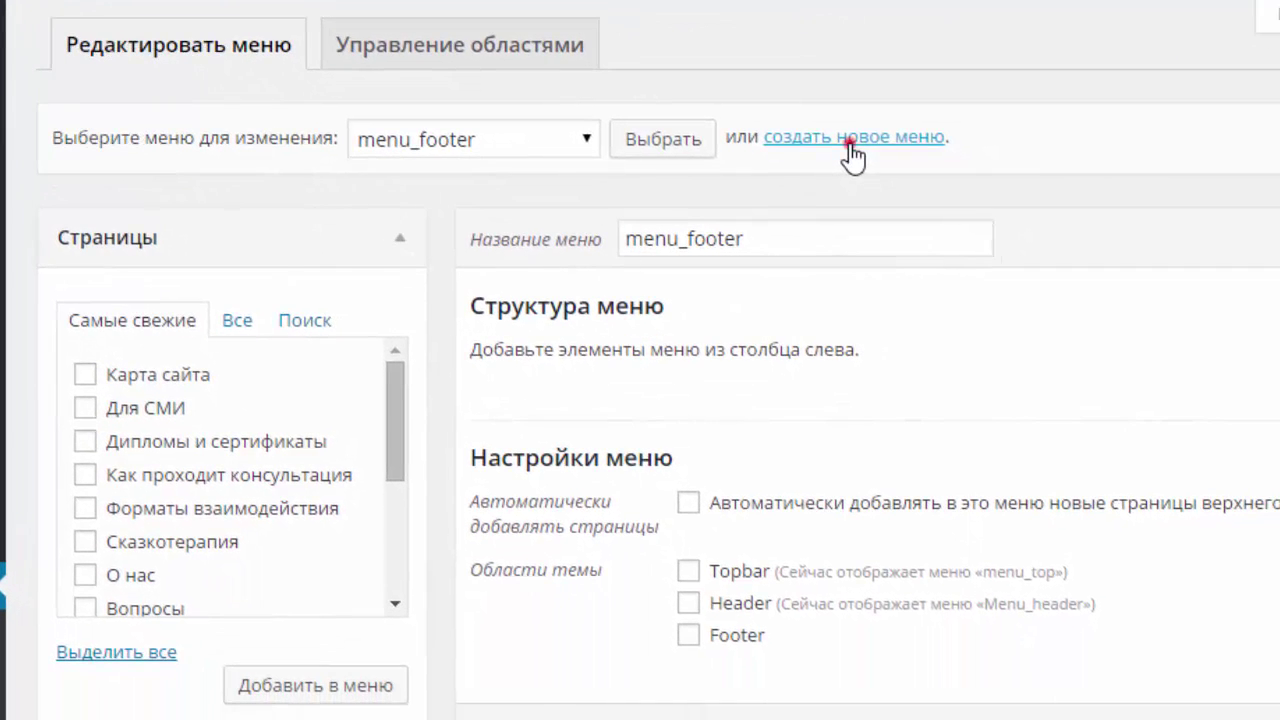
Create a new navigation menu named Menu-footer
left_click(980, 262)
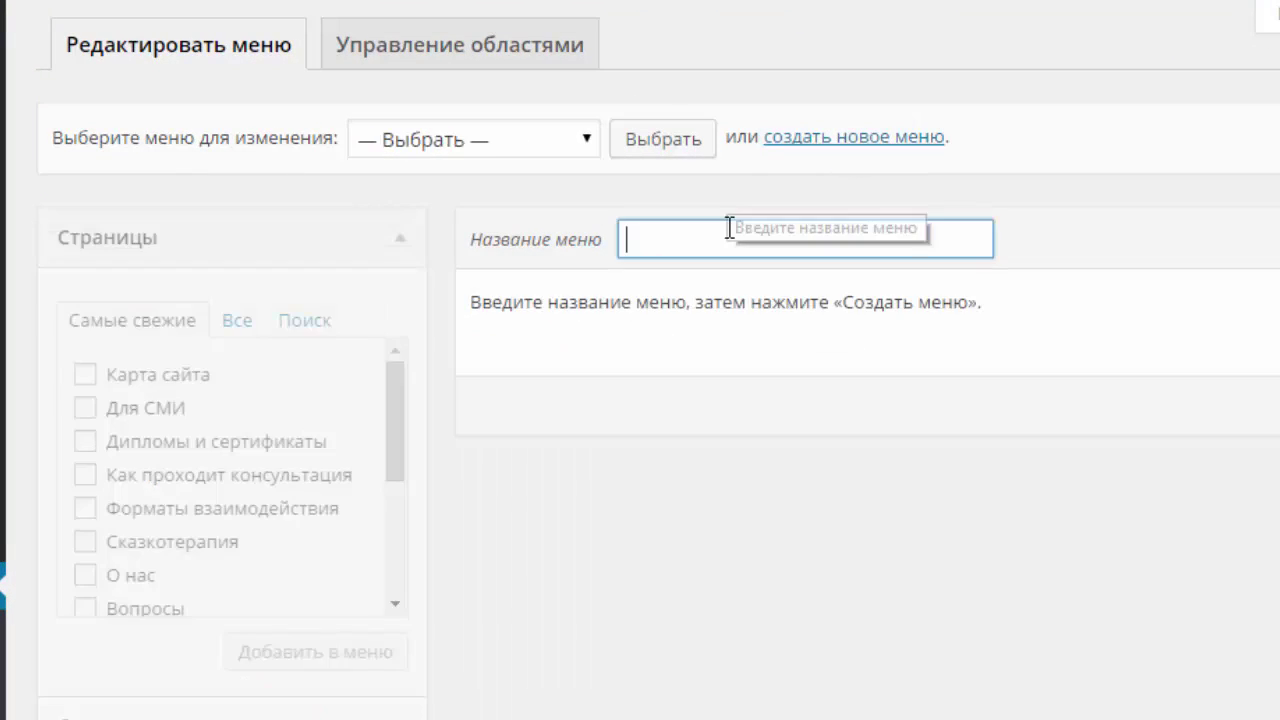
type("Menu-footer")
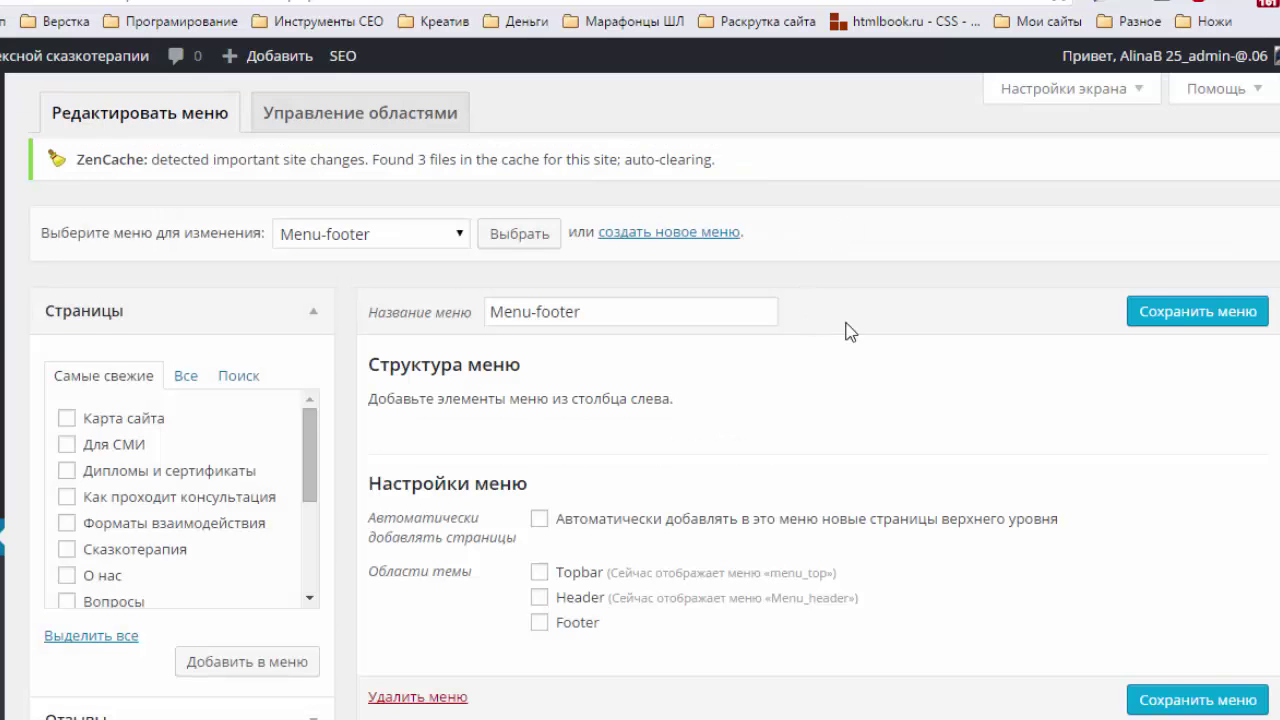
Add the pages Главная, О нас, Контакты and Карта сайта to Menu-footer and place О нас directly below Главная
scroll(845, 332, "down", 1)
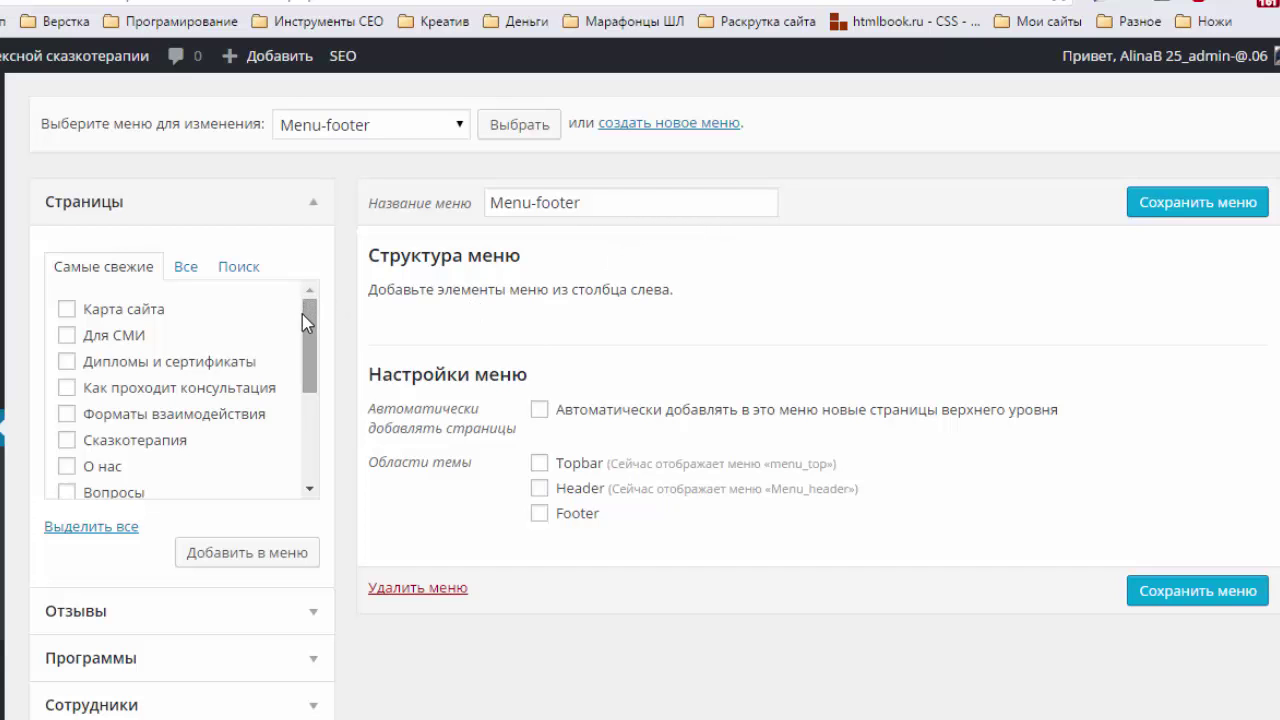
scroll(302, 314, "down", 1)
scroll(303, 317, "up", 1)
left_click(188, 268)
left_click(67, 309)
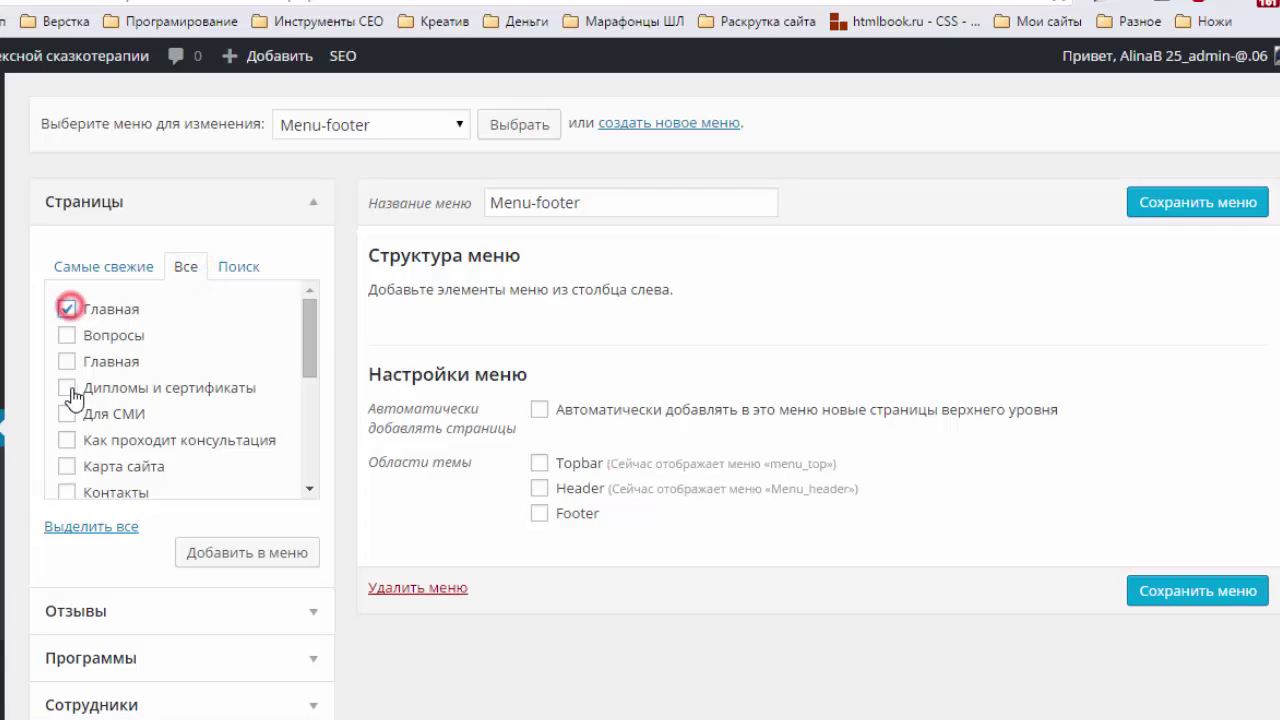
scroll(162, 377, "down", 1)
left_click(66, 409)
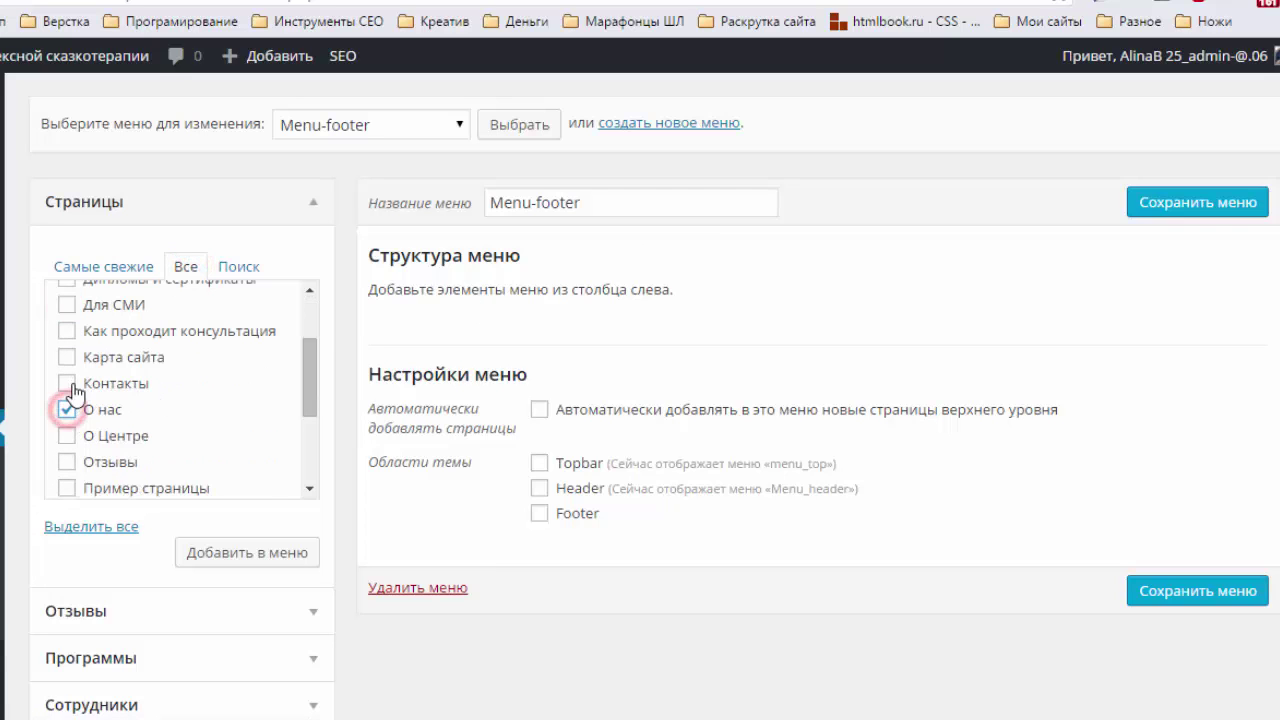
left_click(66, 383)
left_click(66, 357)
left_click(245, 555)
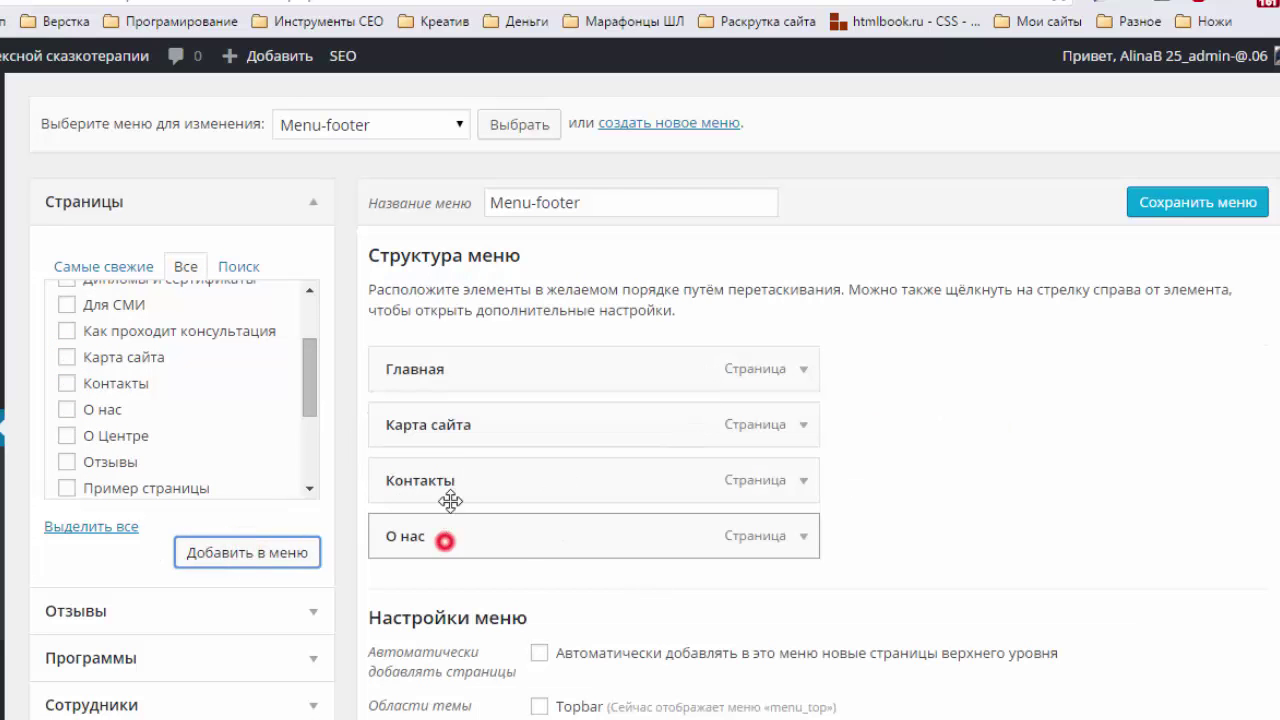
left_click_drag(443, 537, 451, 433)
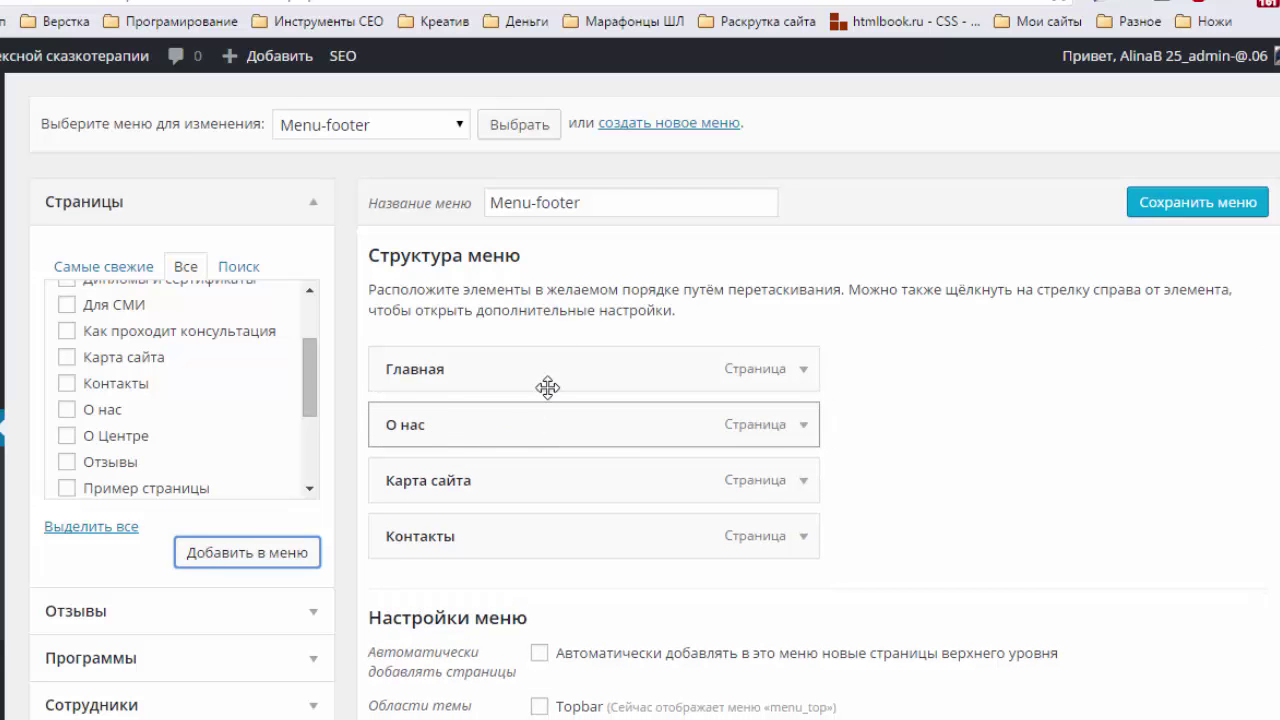
Review the menu editor's item boxes, menu settings and the display options for this screen
scroll(617, 338, "down", 3)
scroll(614, 331, "down", 1)
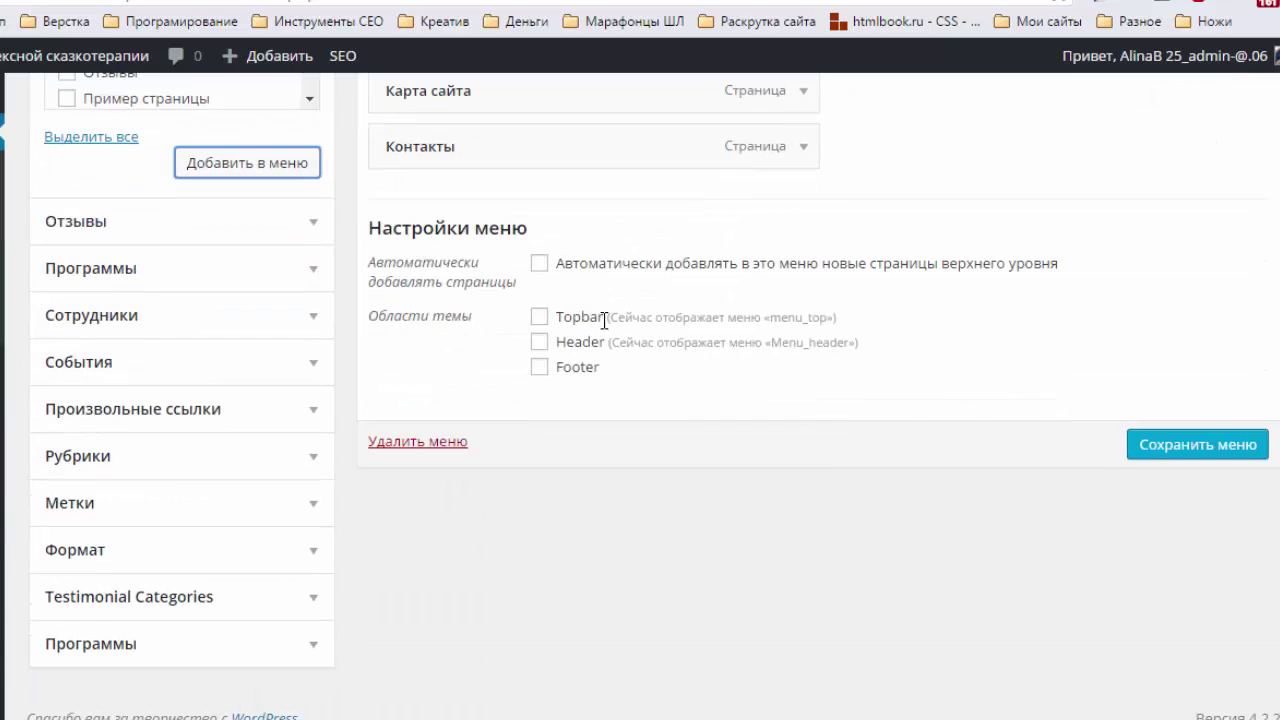
scroll(571, 309, "up", 4)
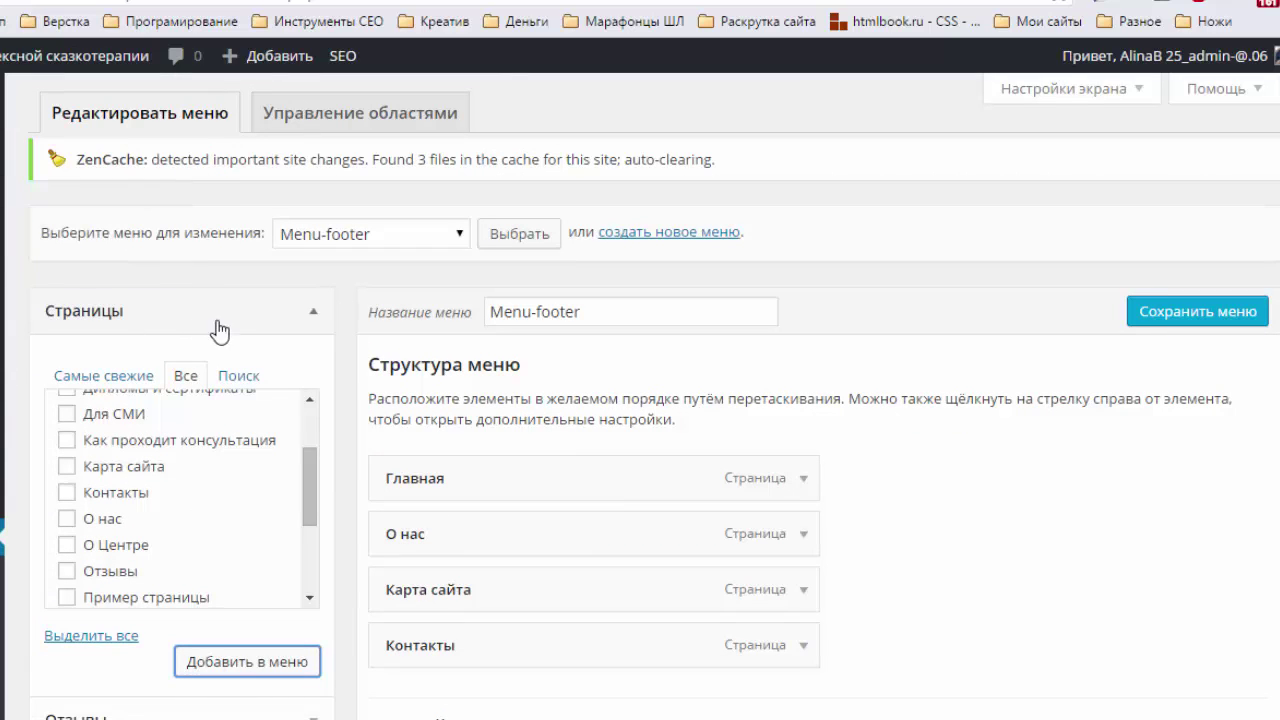
scroll(385, 333, "down", 4)
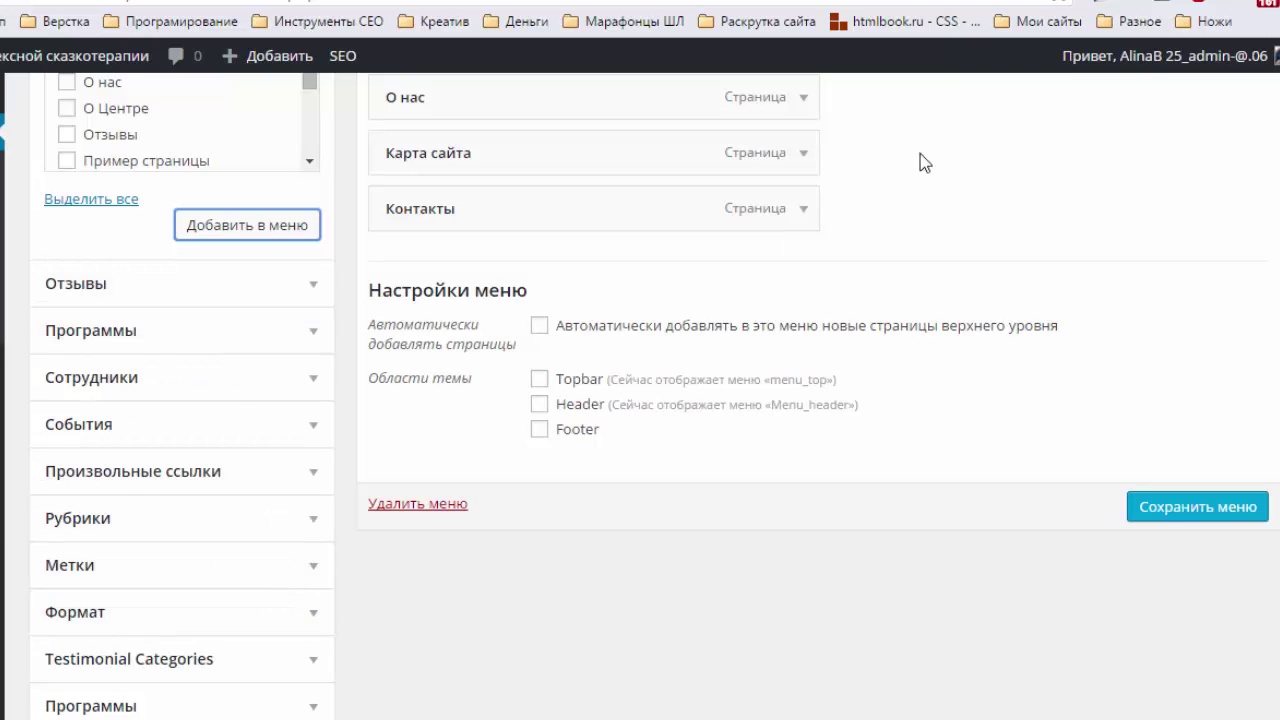
scroll(925, 163, "up", 4)
left_click(1095, 90)
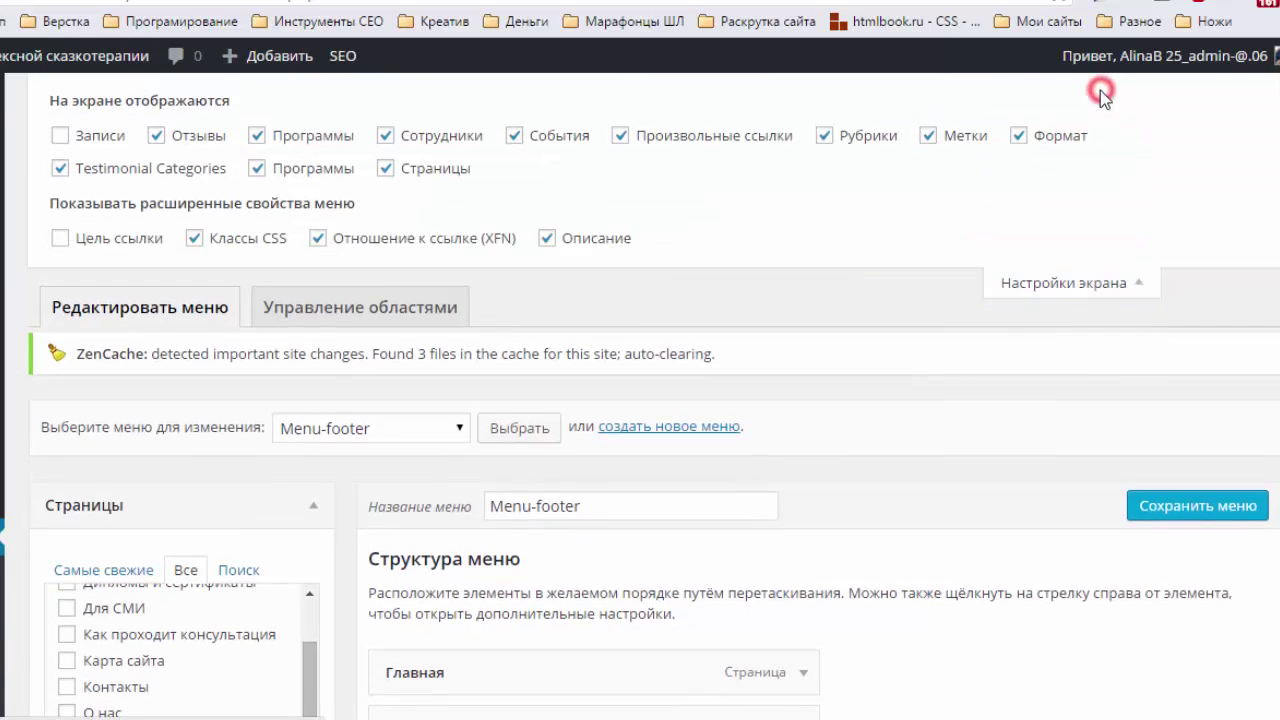
left_click(1085, 285)
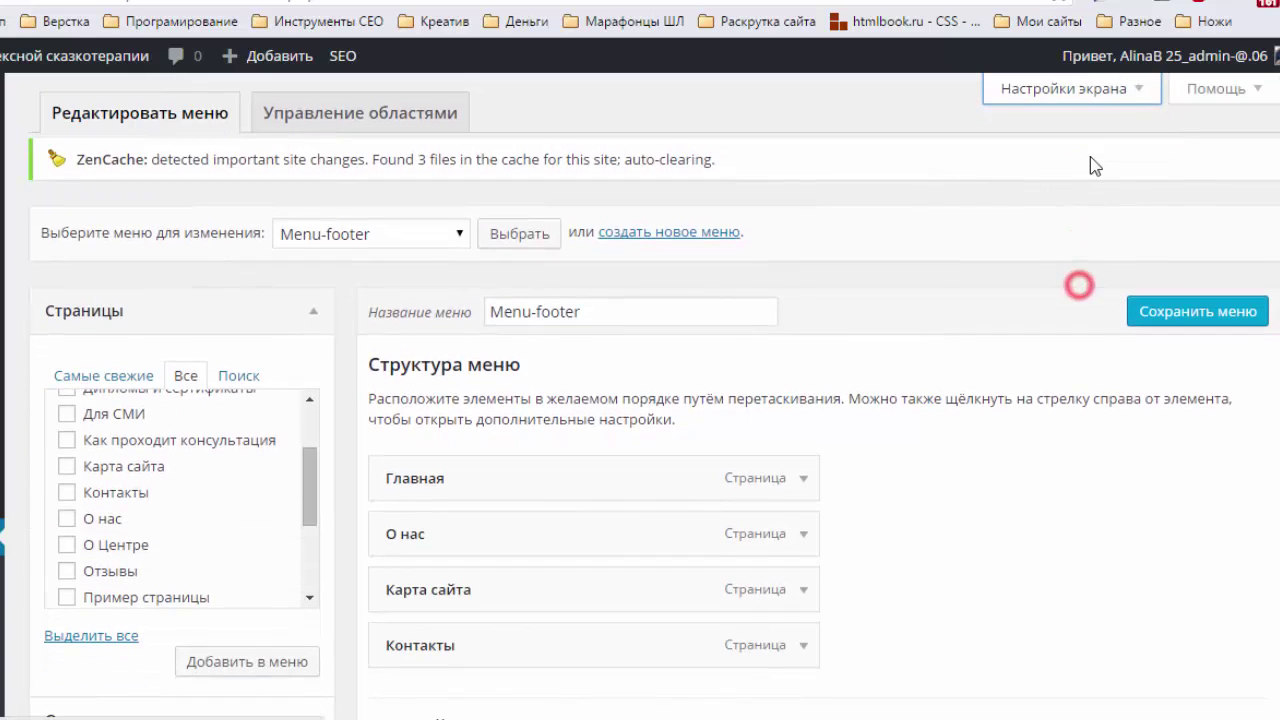
Hide the Страницы, Testimonial Categories, Отзывы, Рубрики, Метки and Формат boxes through the screen options
left_click(1092, 92)
left_click(386, 168)
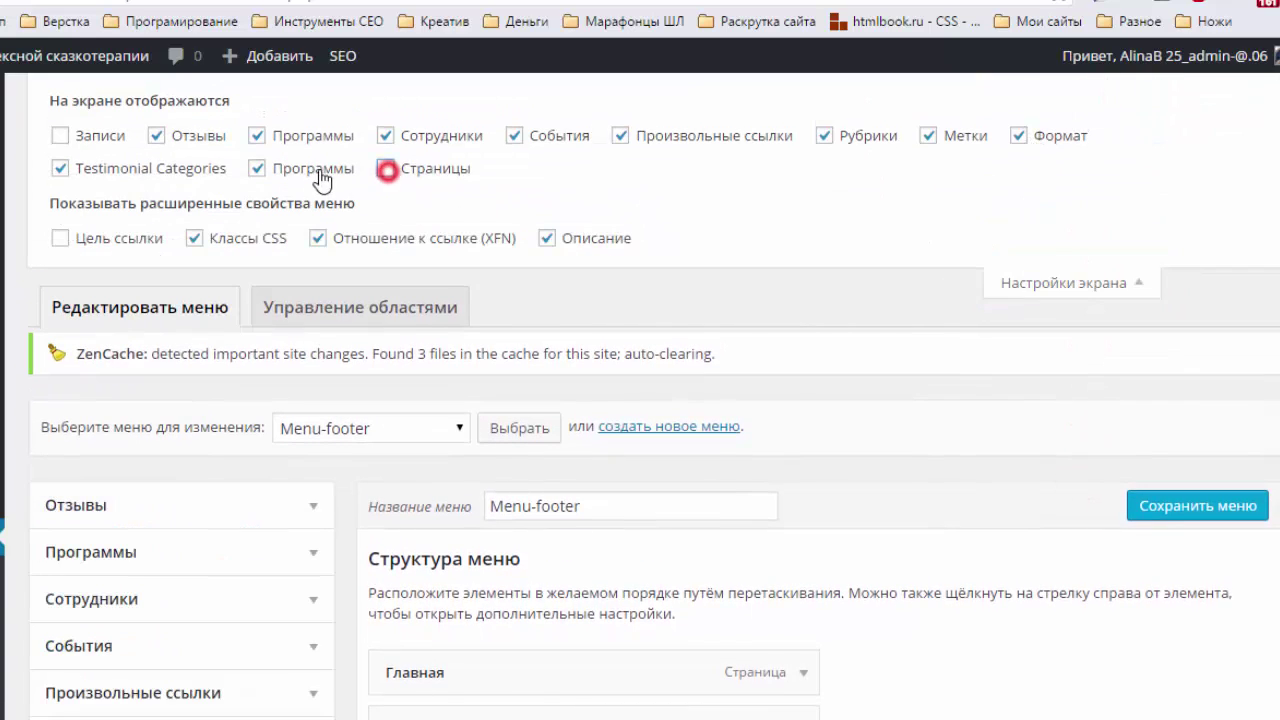
left_click(130, 170)
left_click(188, 136)
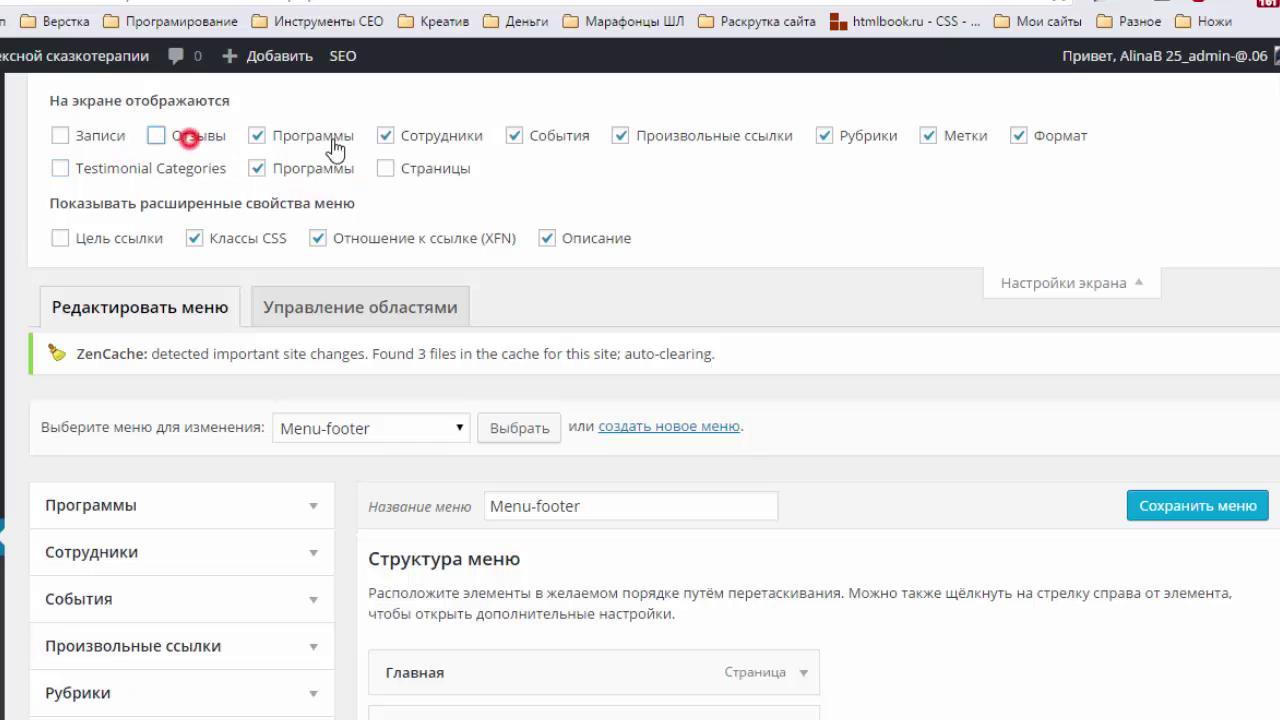
left_click(828, 138)
scroll(780, 315, "down", 5)
scroll(191, 349, "up", 4)
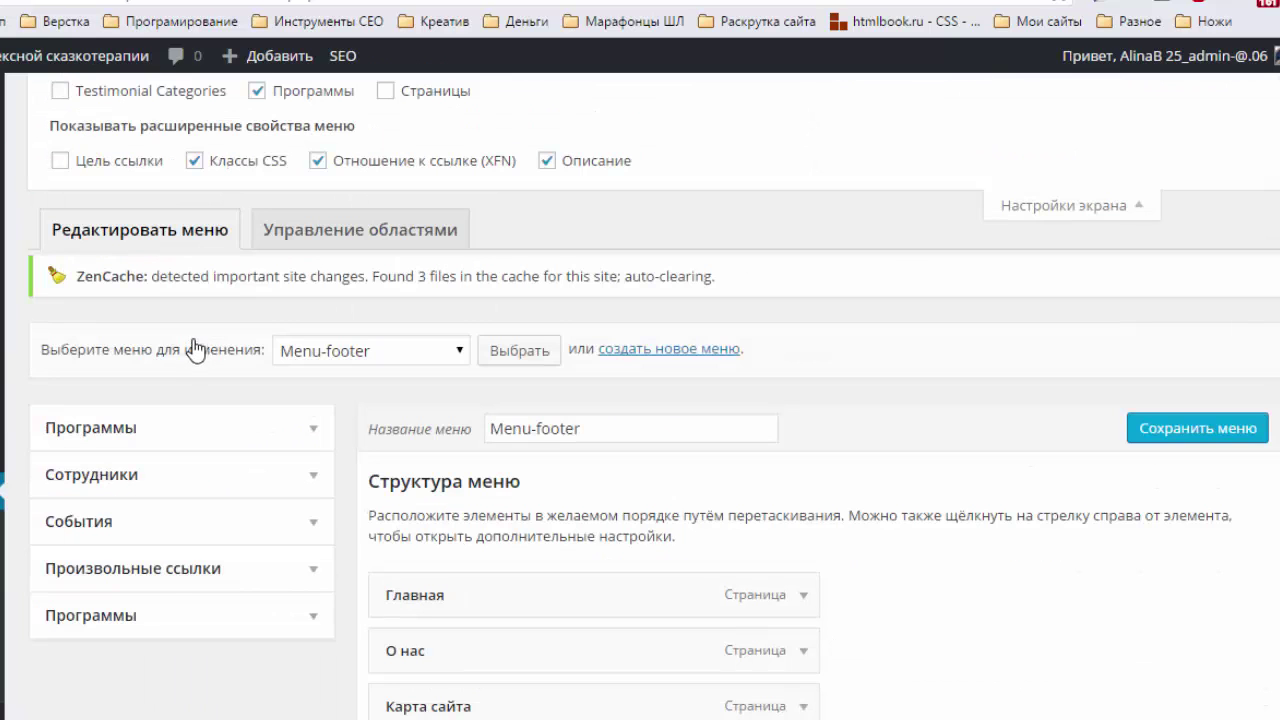
scroll(600, 450, "up", 2)
Show the Формат, Метки, Рубрики, Страницы, Testimonial Categories and Отзывы boxes again and close the screen options
left_click(1018, 135)
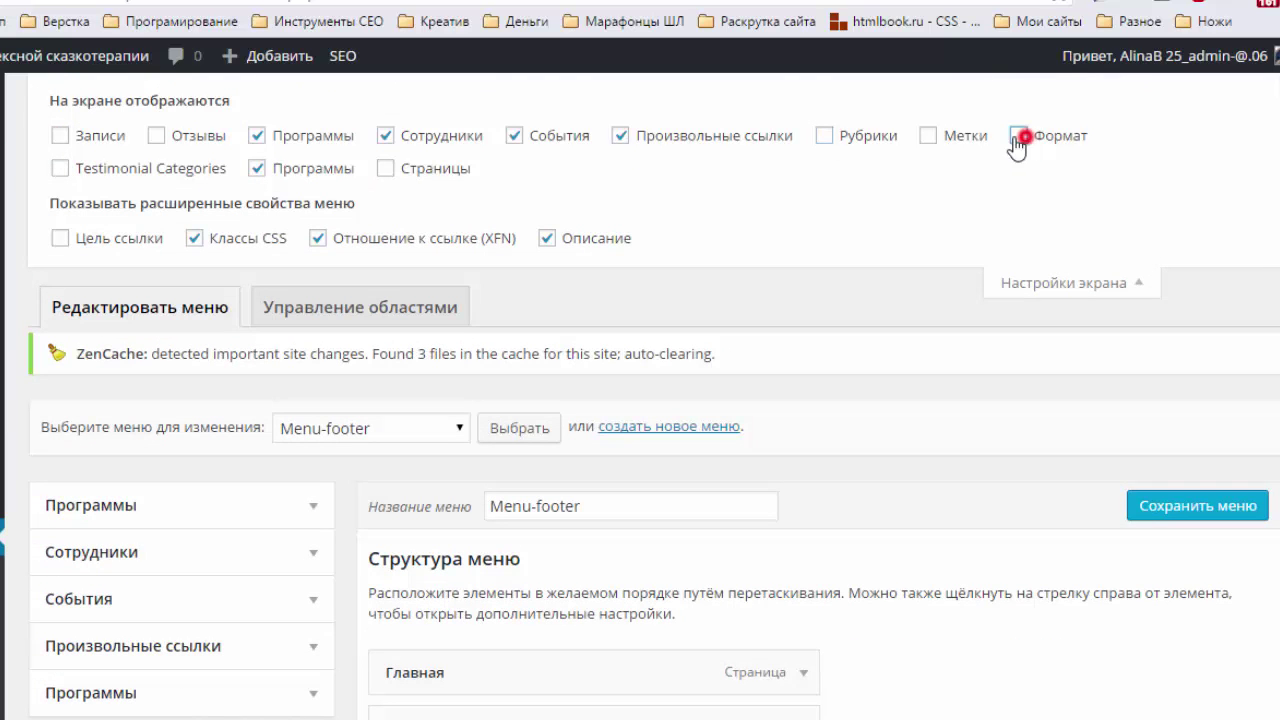
left_click(928, 135)
left_click(824, 135)
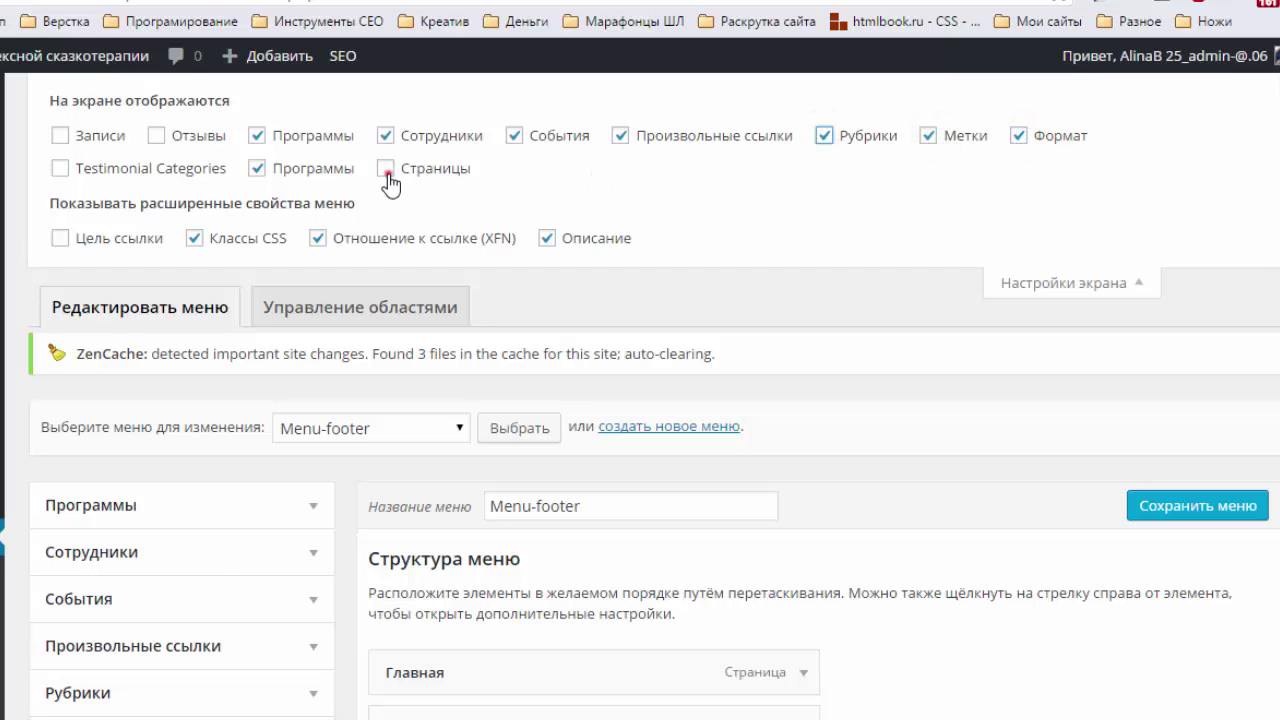
left_click(386, 168)
left_click(60, 168)
left_click(157, 137)
scroll(150, 135, "down", 4)
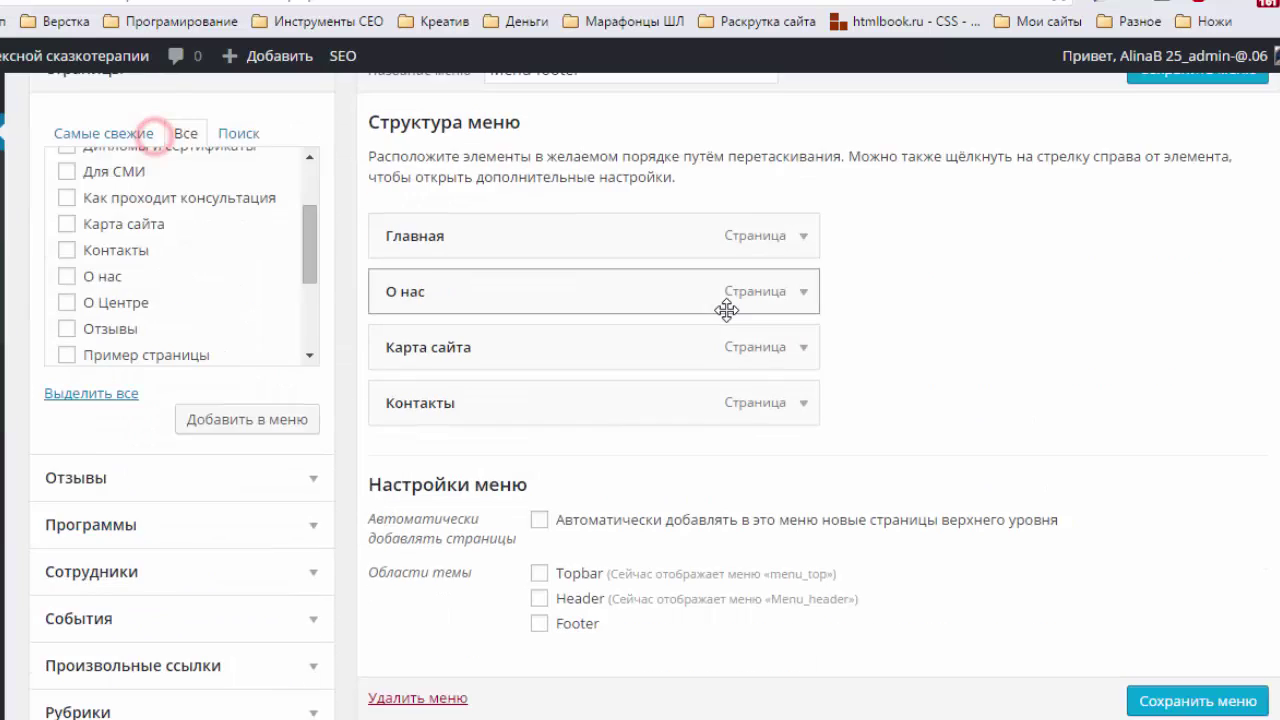
scroll(729, 306, "up", 4)
left_click(1062, 285)
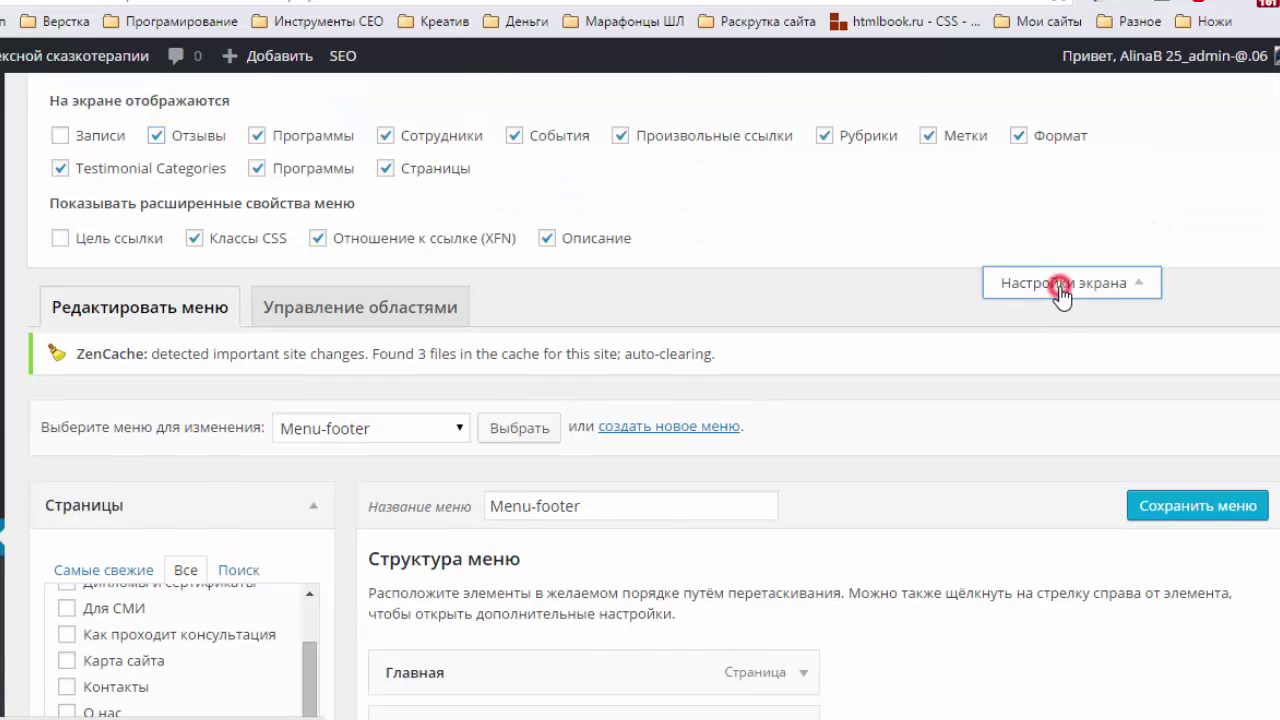
Expand the Программы box and look through the programs that can be added to the menu
scroll(600, 352, "down", 5)
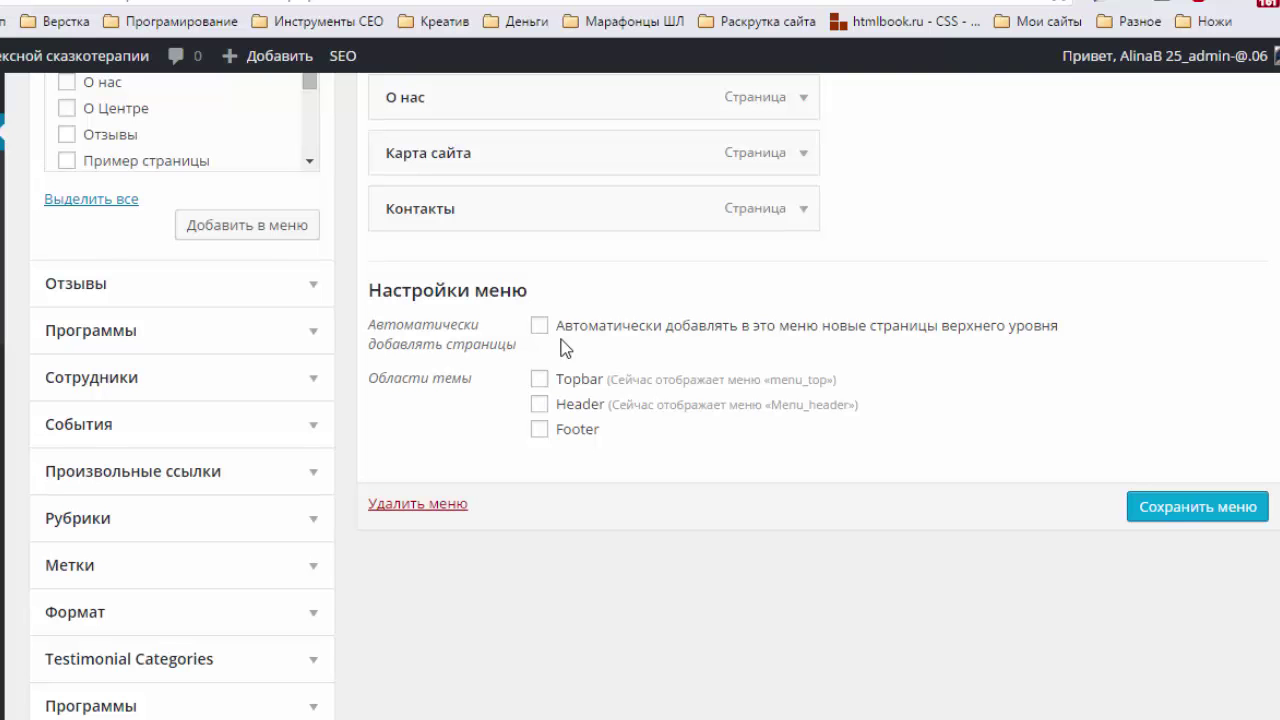
left_click(310, 331)
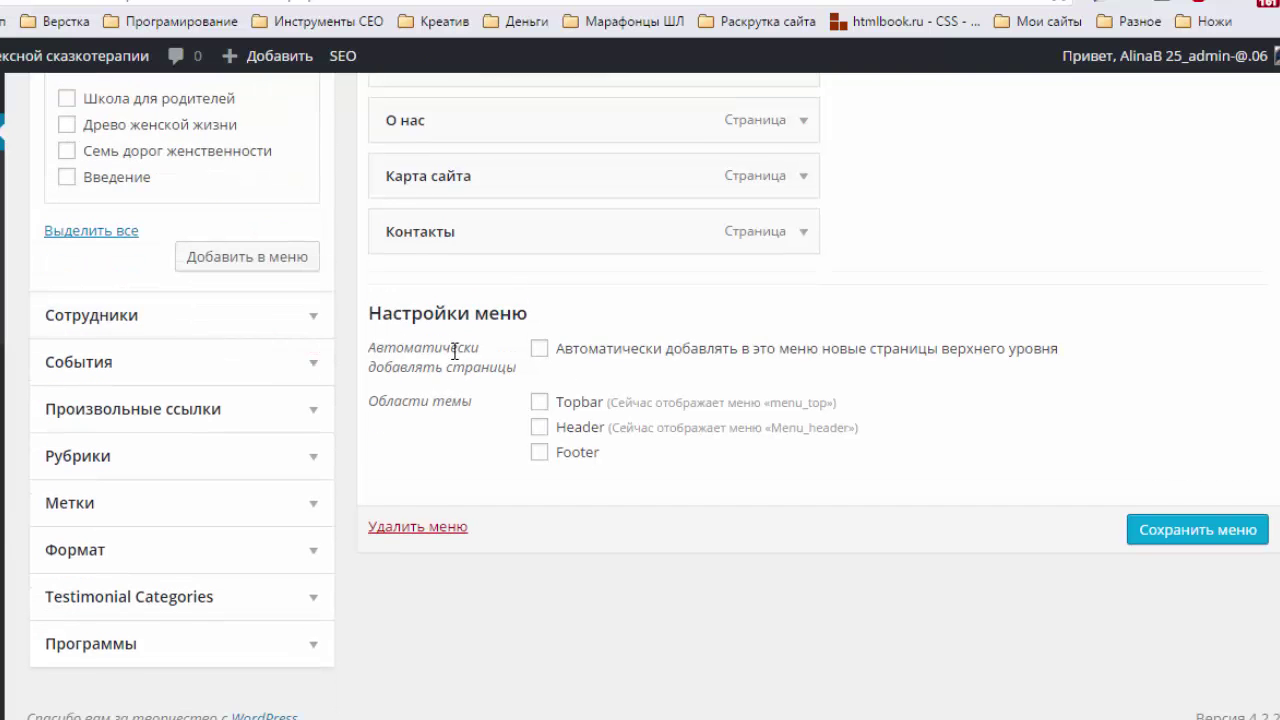
scroll(385, 450, "up", 2)
scroll(385, 450, "down", 1)
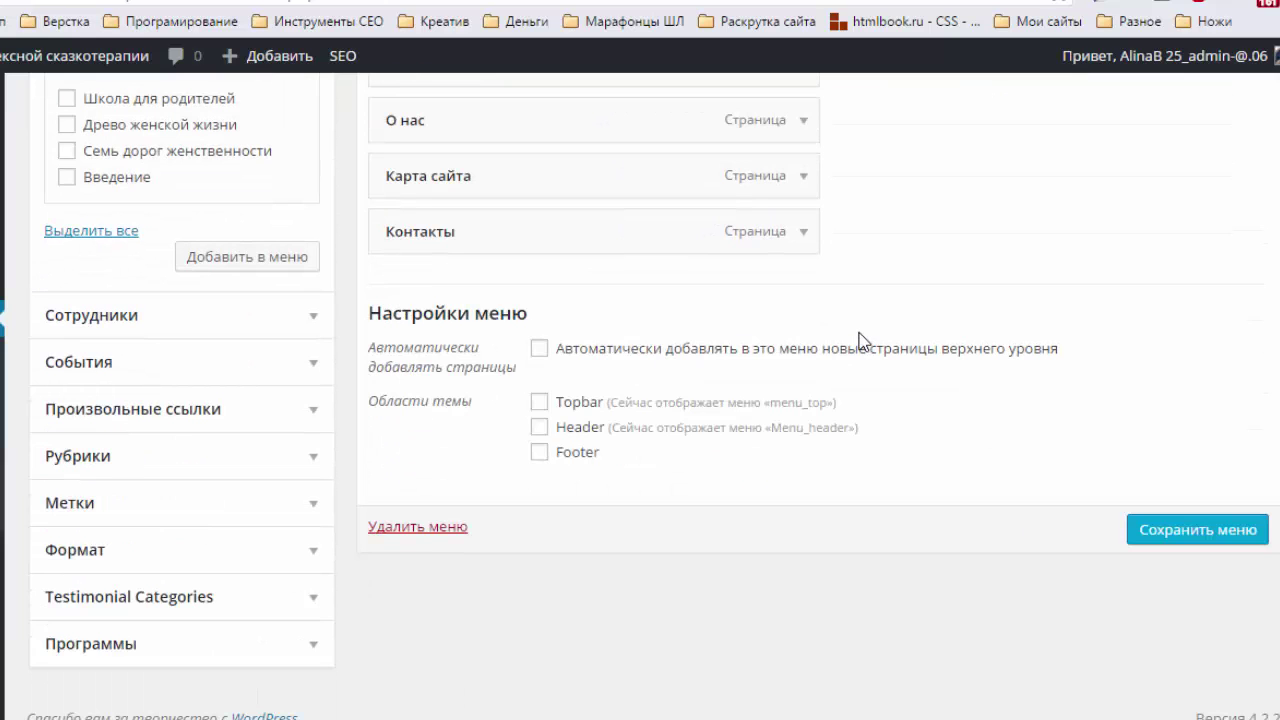
On the live site, inspect the О Центре submenu and open the О Центре page to look through it
key("ctrl+Tab")
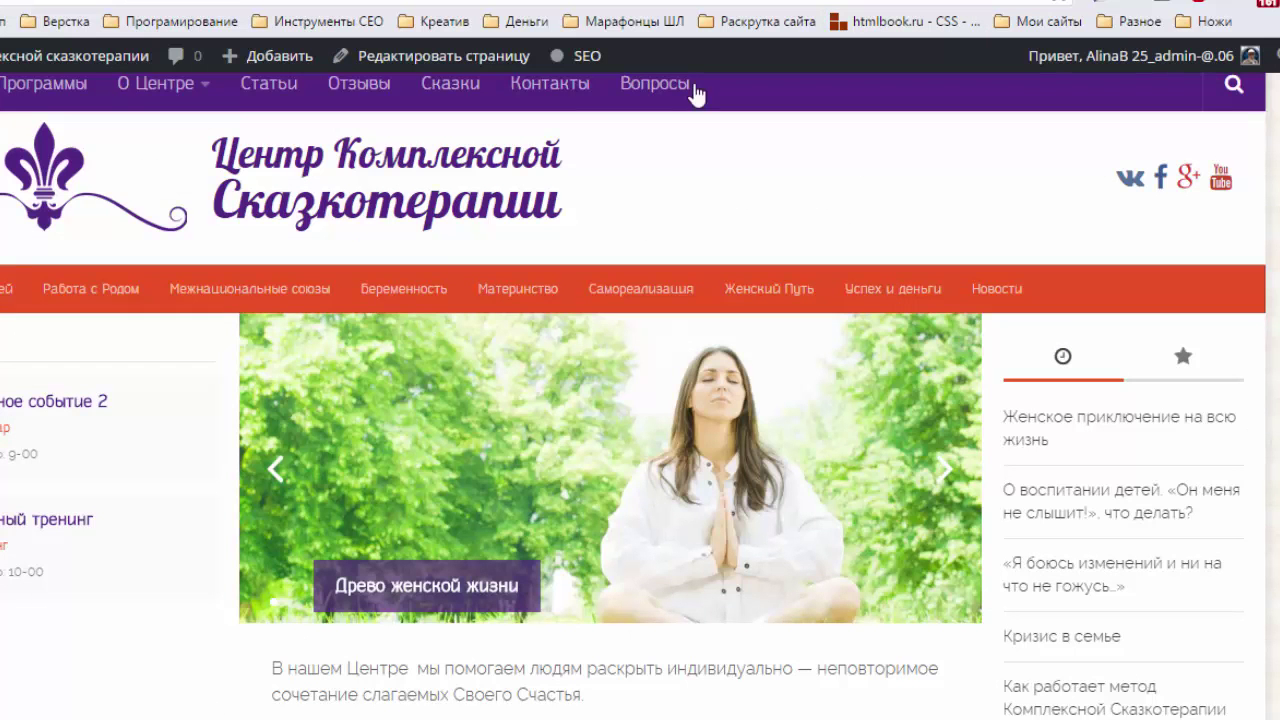
mouse_move(141, 90)
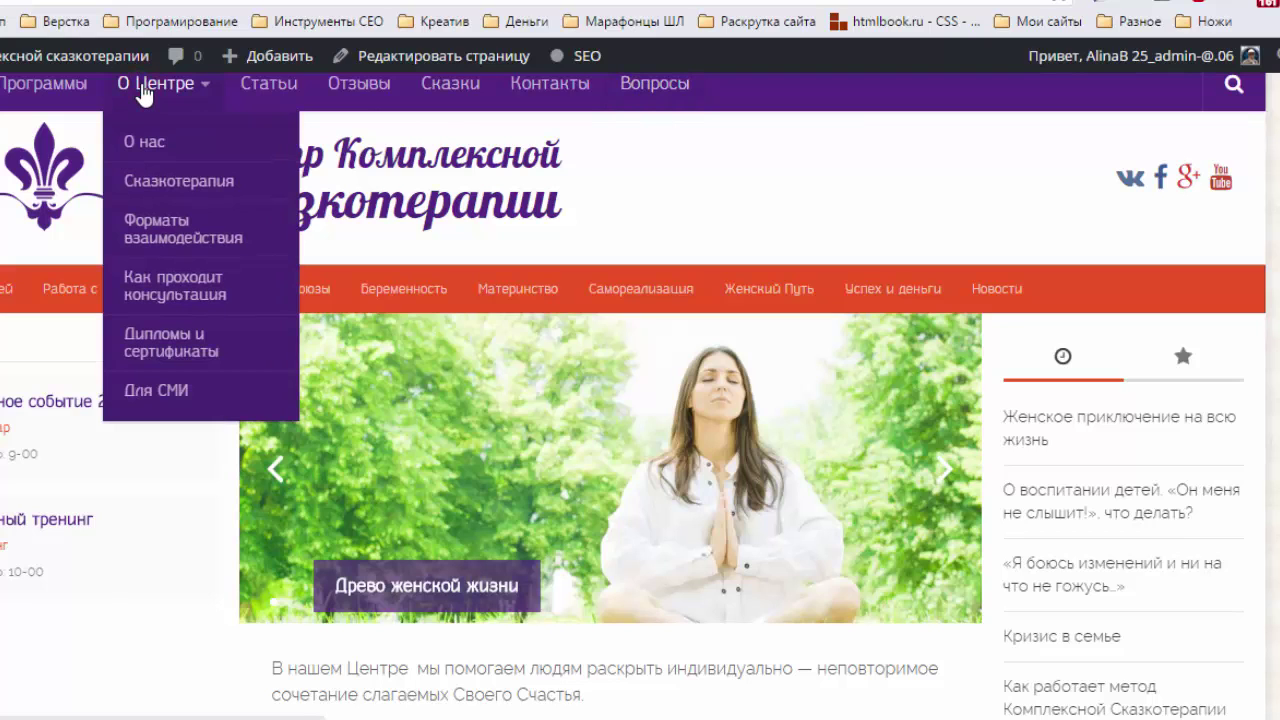
left_click(143, 88)
scroll(448, 440, "down", 8)
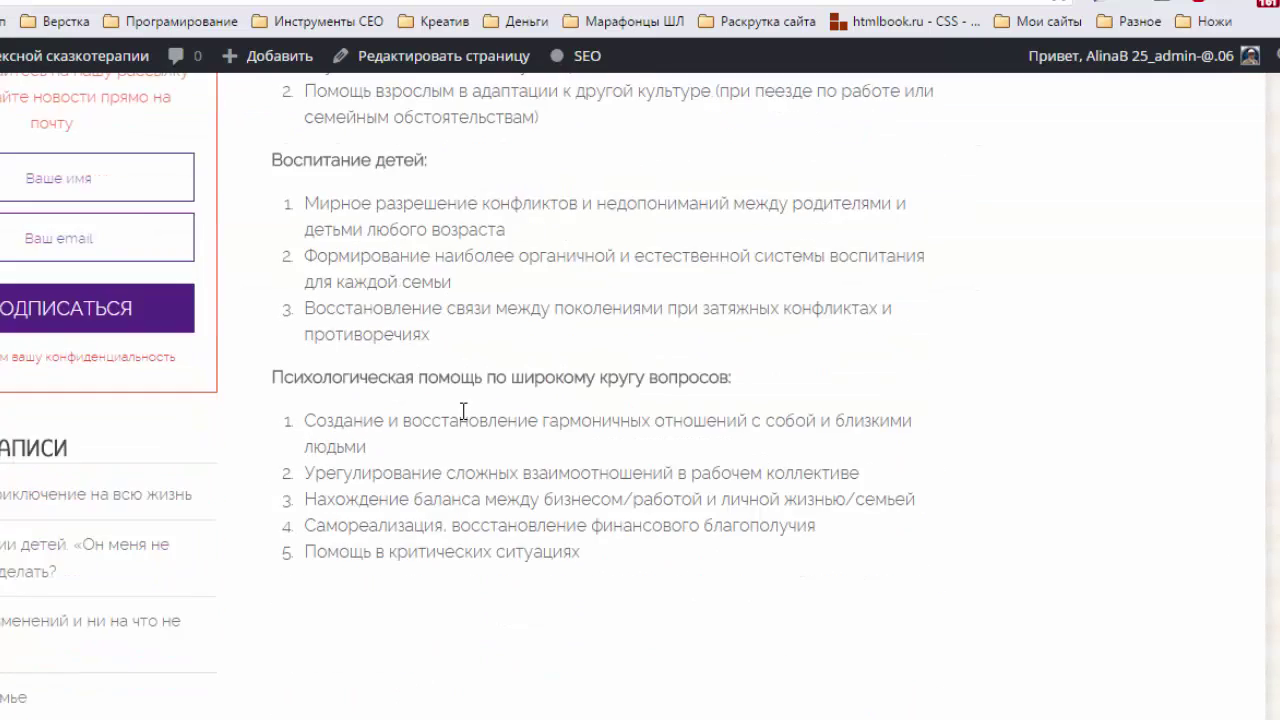
scroll(463, 411, "up", 8)
mouse_move(163, 128)
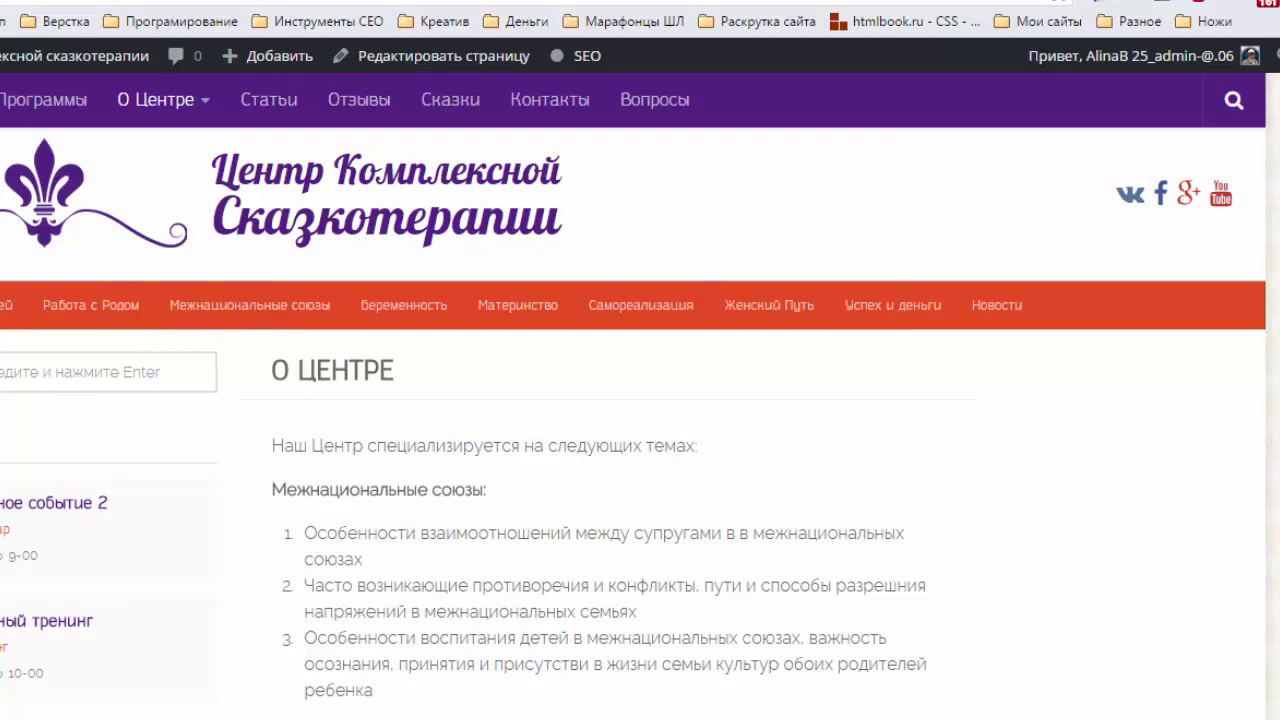
Return to the menu editor, expand the Произвольные ссылки box and try adding a link with its fields left unfilled
left_click(414, 5)
scroll(816, 340, "up", 2)
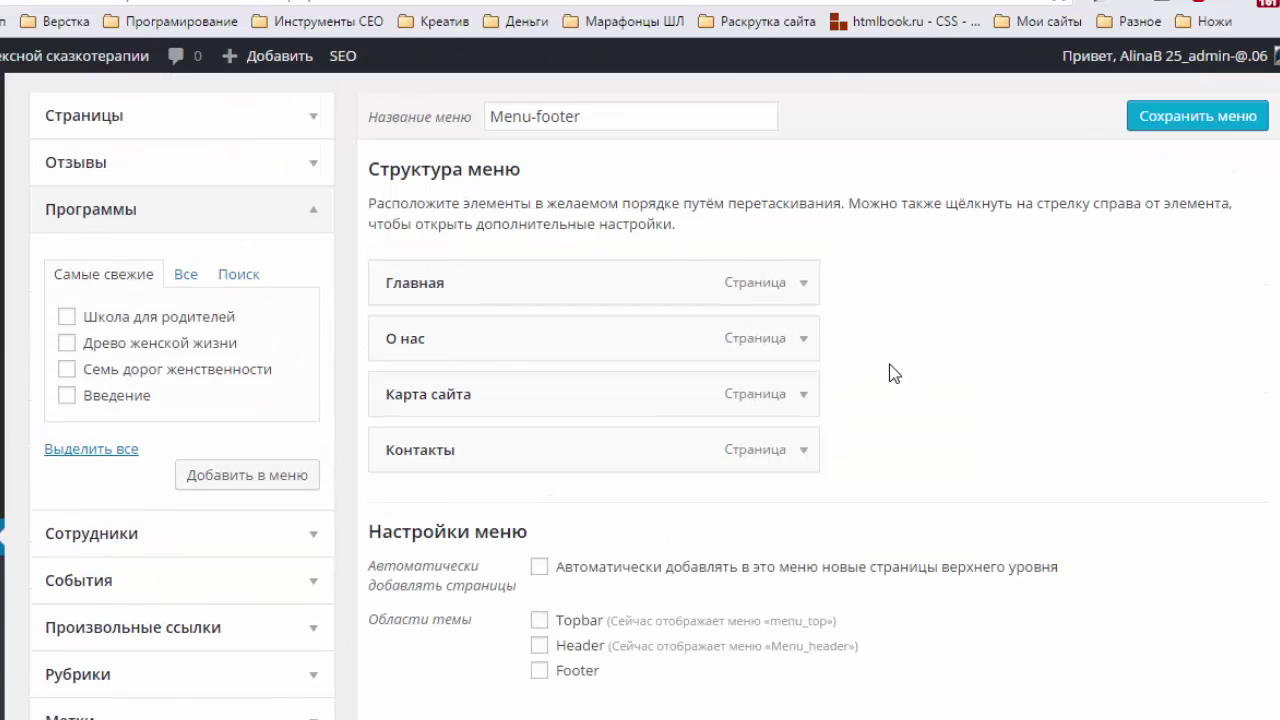
scroll(890, 380, "down", 1)
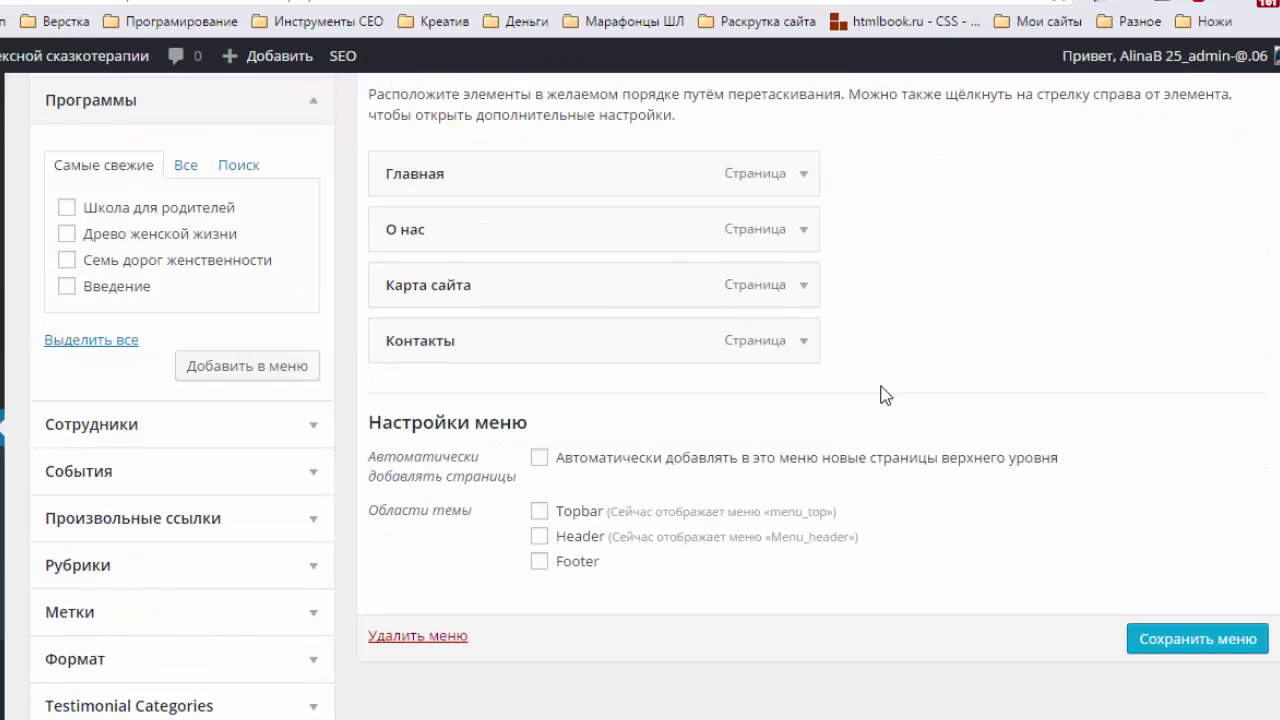
left_click(252, 530)
left_click(244, 432)
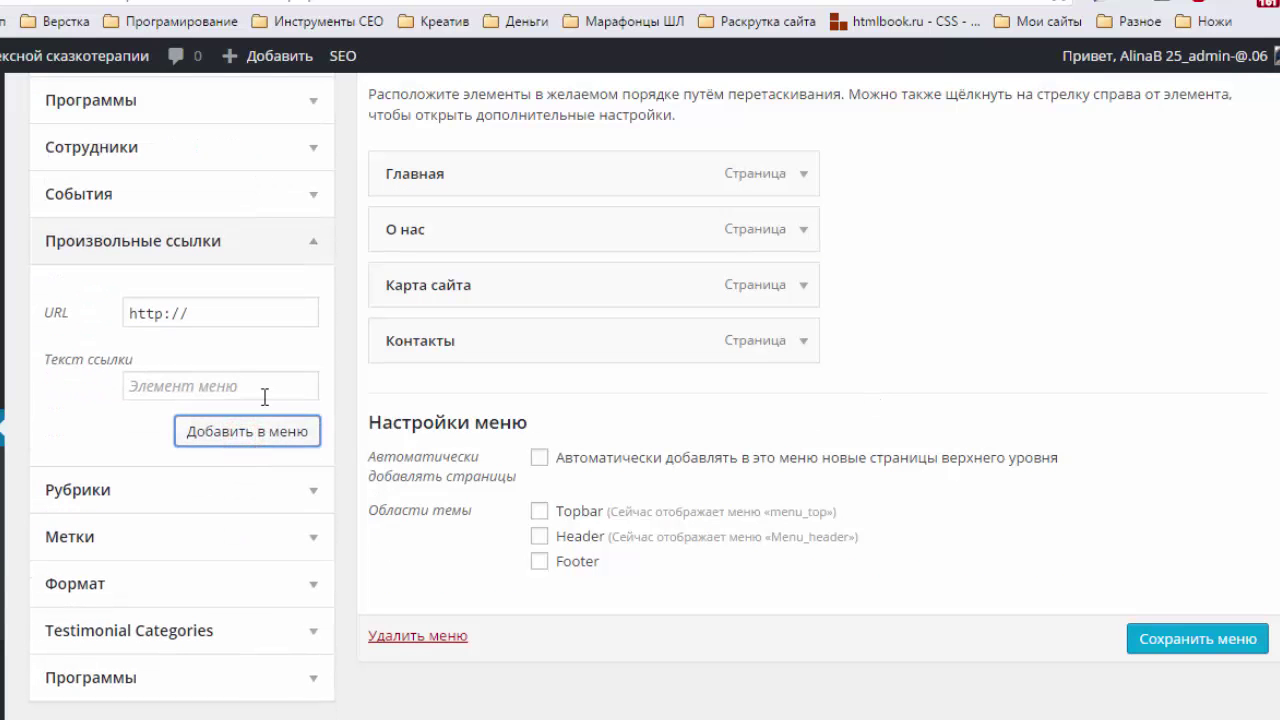
Add a custom link titled Программы with URL # to the menu and place it directly below О нас
left_click(177, 386)
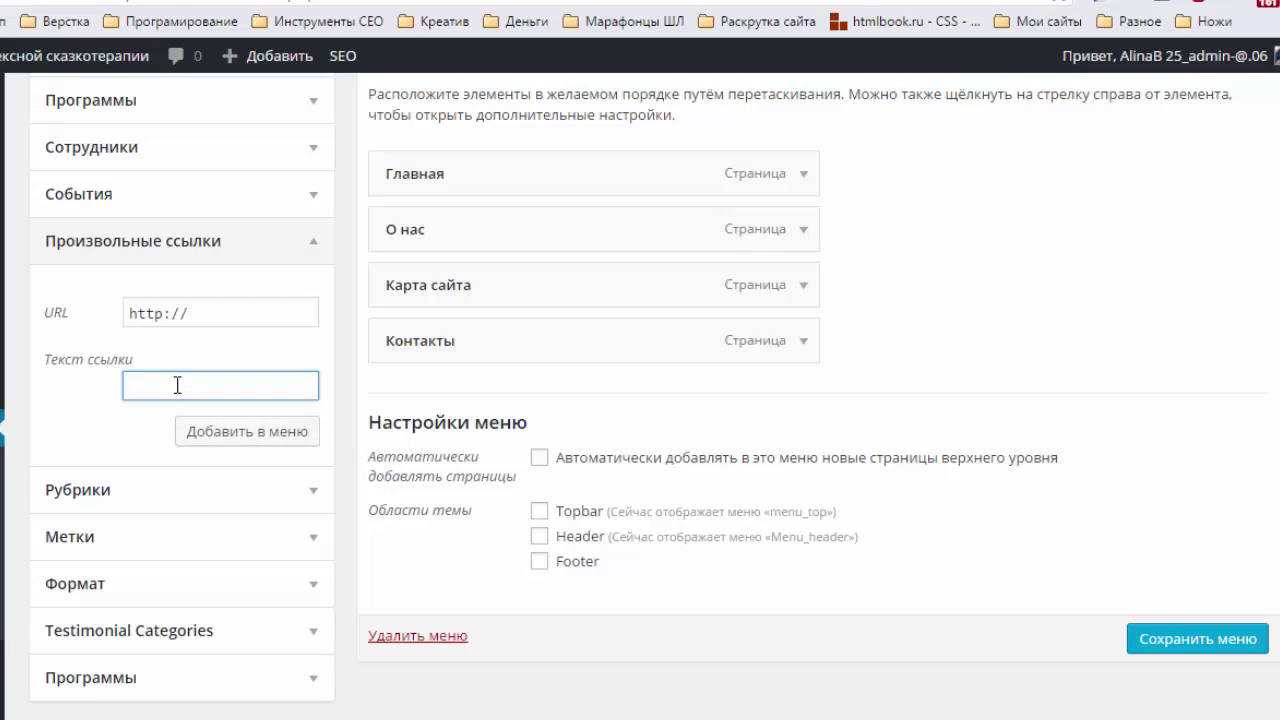
type("Программы")
left_click(63, 322)
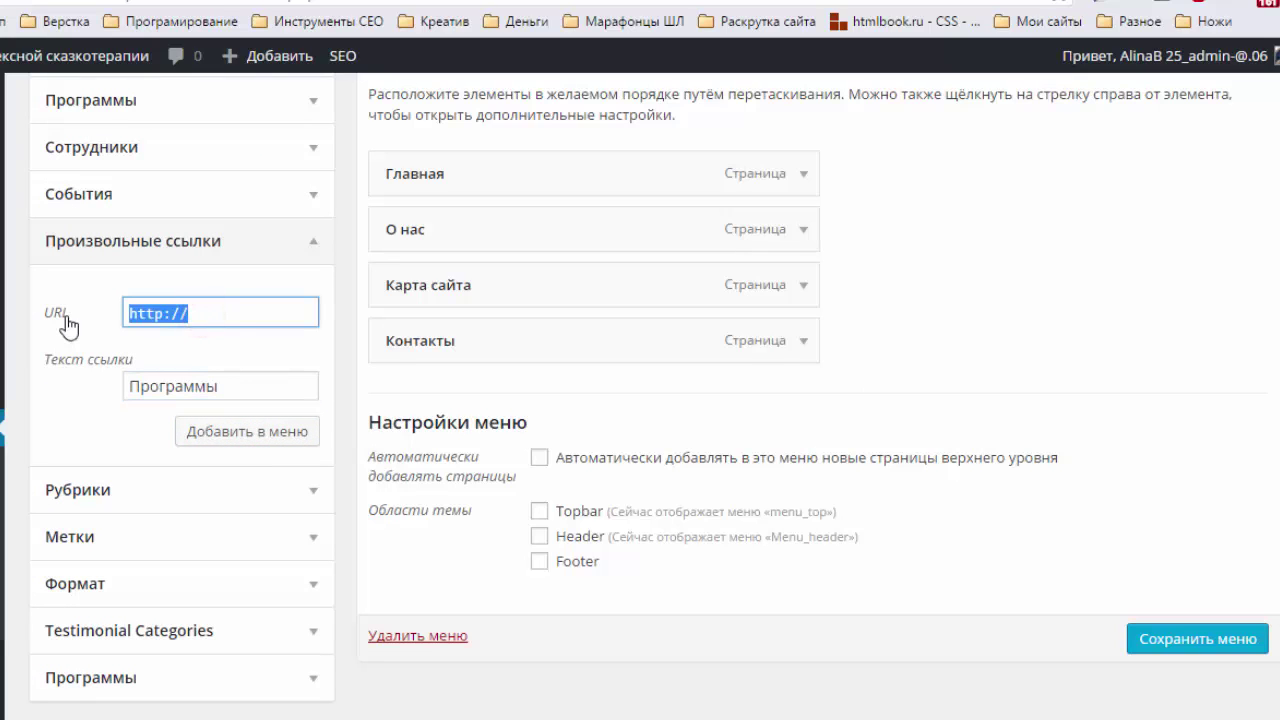
type("#")
left_click(268, 438)
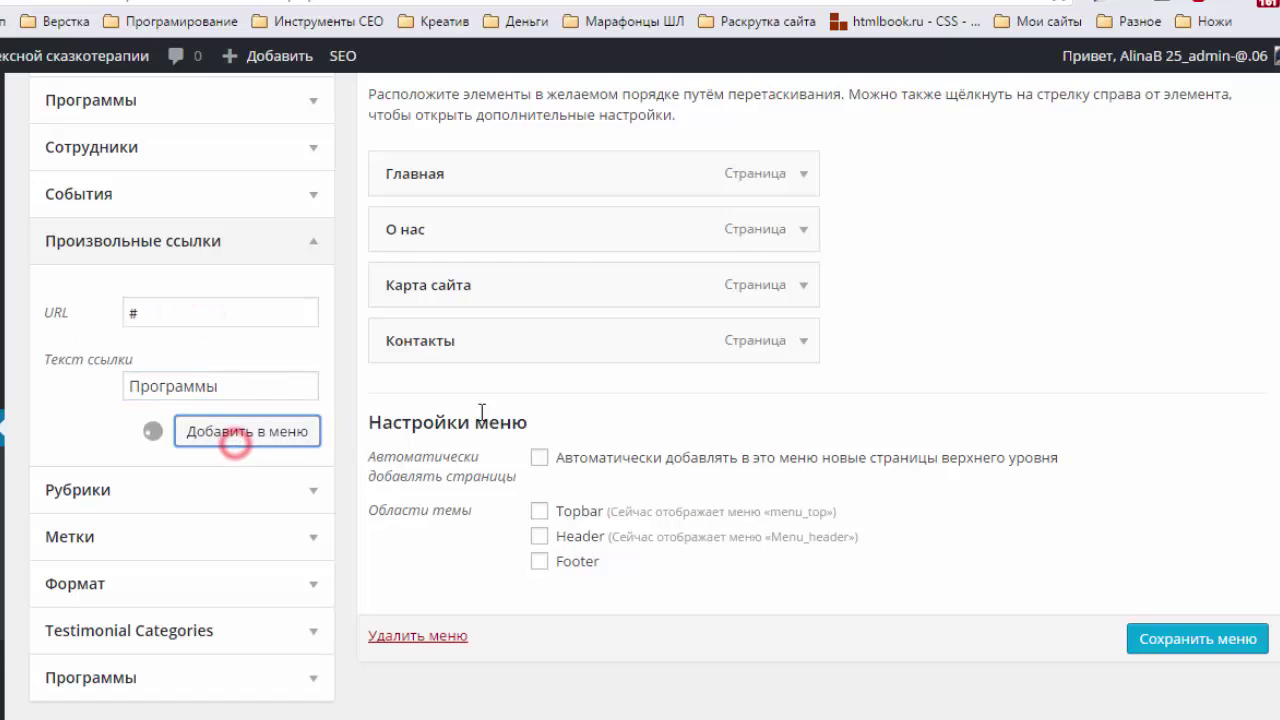
left_click_drag(519, 402, 487, 288)
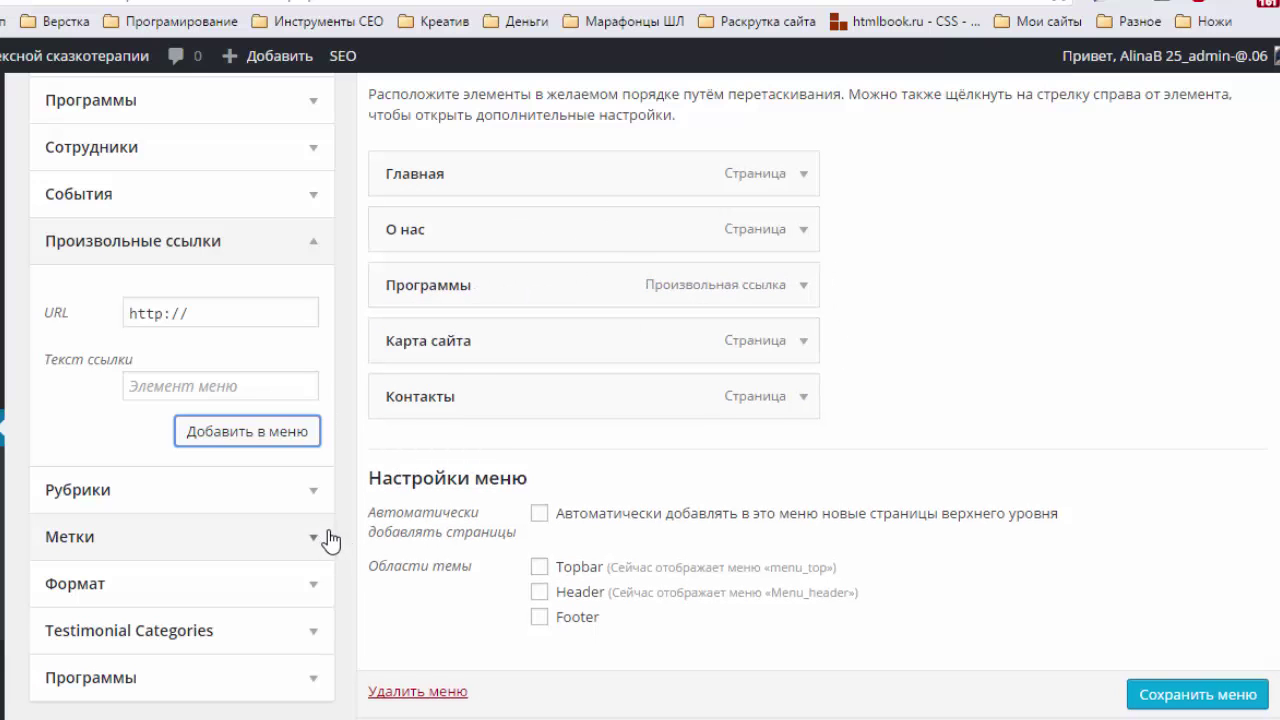
Add the programs Школа для родителей, Древо женской жизни and Семь дорог женственности to the menu
left_click(305, 677)
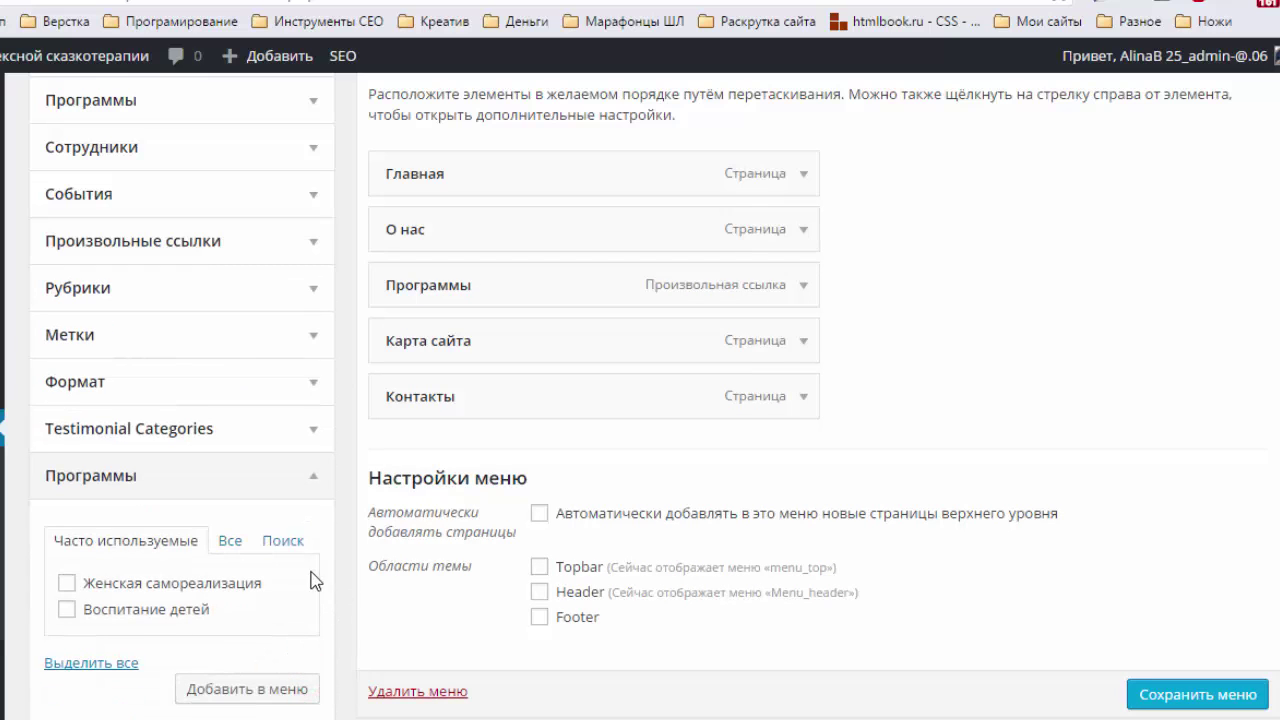
scroll(297, 328, "up", 2)
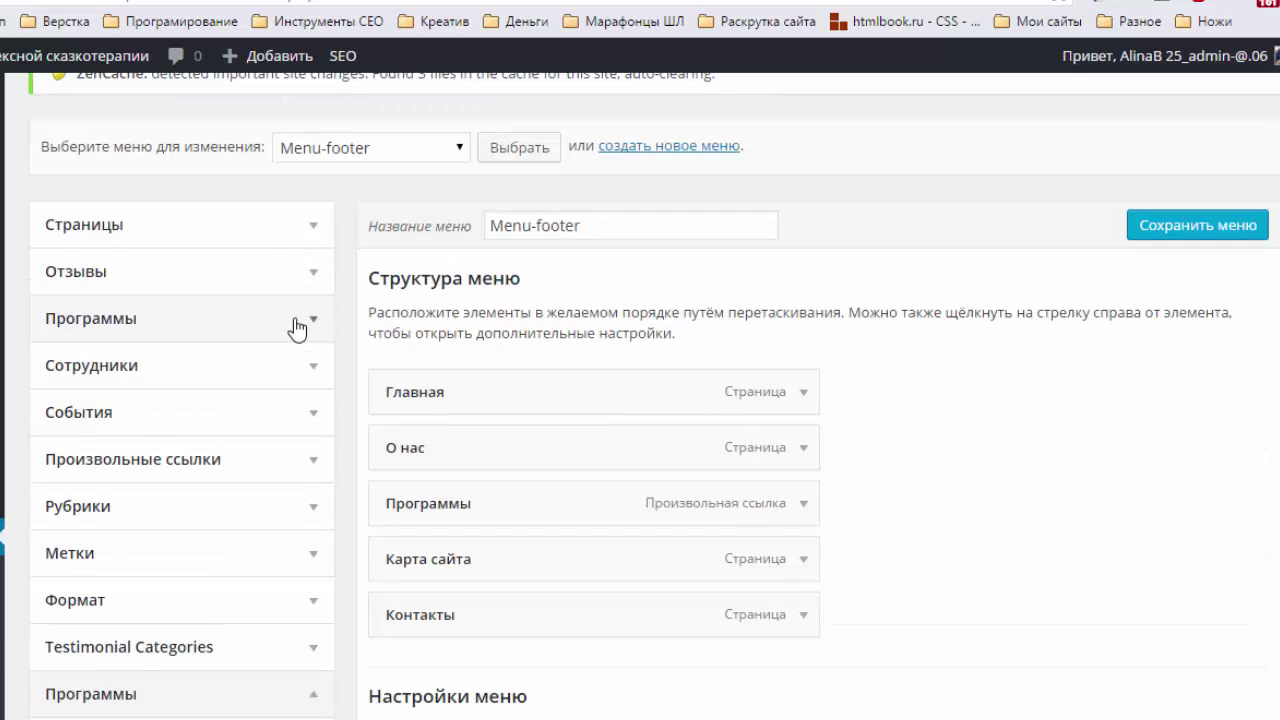
left_click(308, 320)
scroll(110, 215, "down", 2)
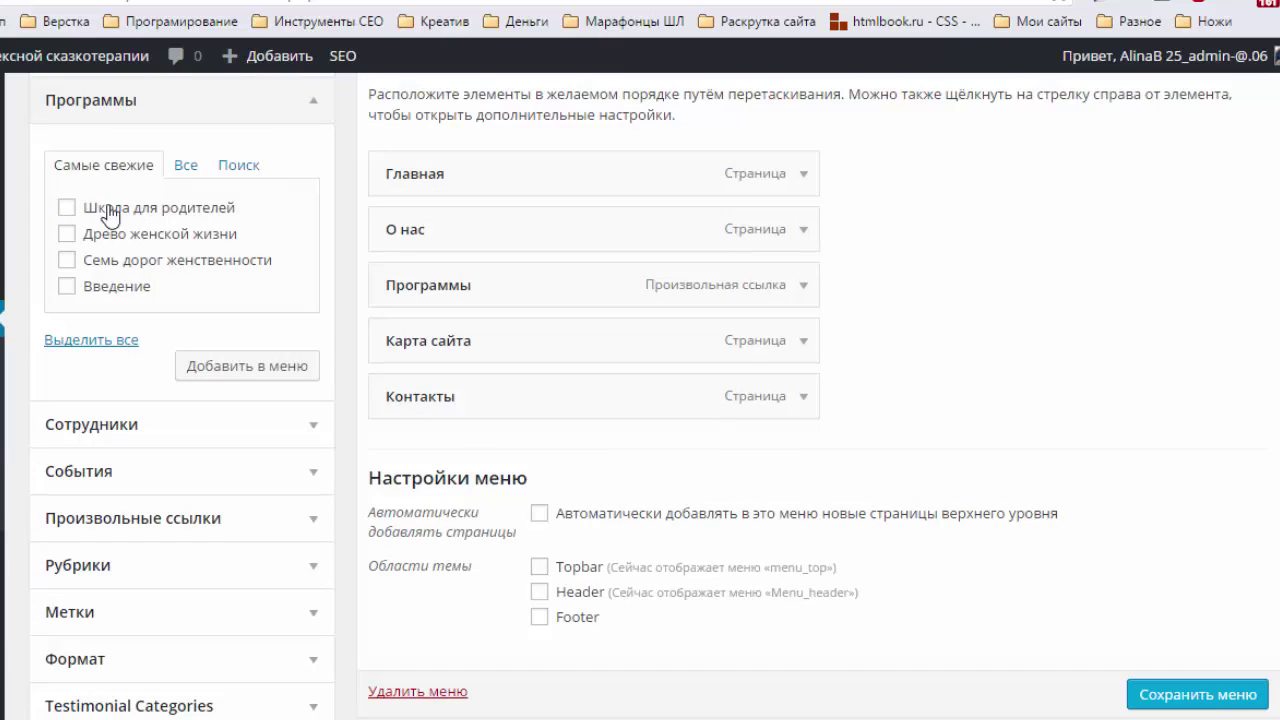
left_click(66, 208)
left_click(66, 260, "shift")
left_click(247, 366)
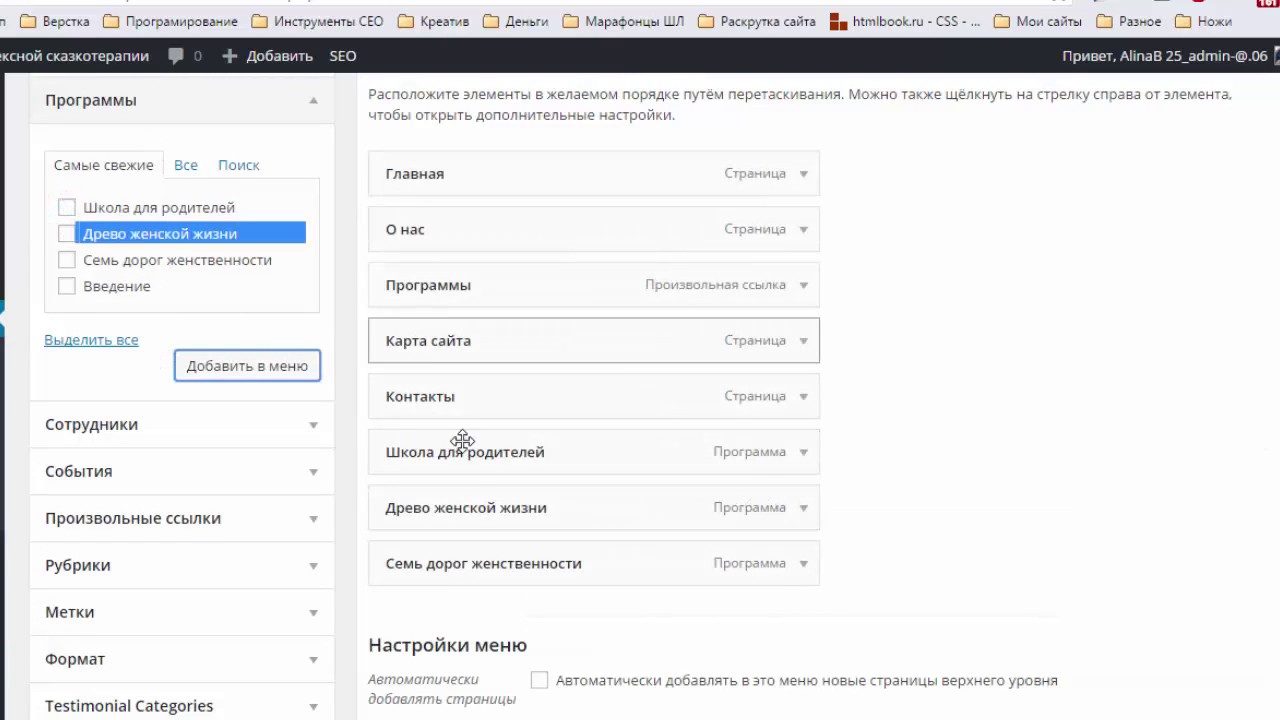
Nest Школа для родителей, Древо женской жизни and Семь дорог женственности as sub-items under the Программы link
left_click_drag(446, 454, 508, 334)
mouse_move(491, 344)
left_mouse_down()
mouse_move(494, 480)
mouse_move(443, 529)
mouse_move(523, 297)
mouse_move(510, 340)
left_mouse_up()
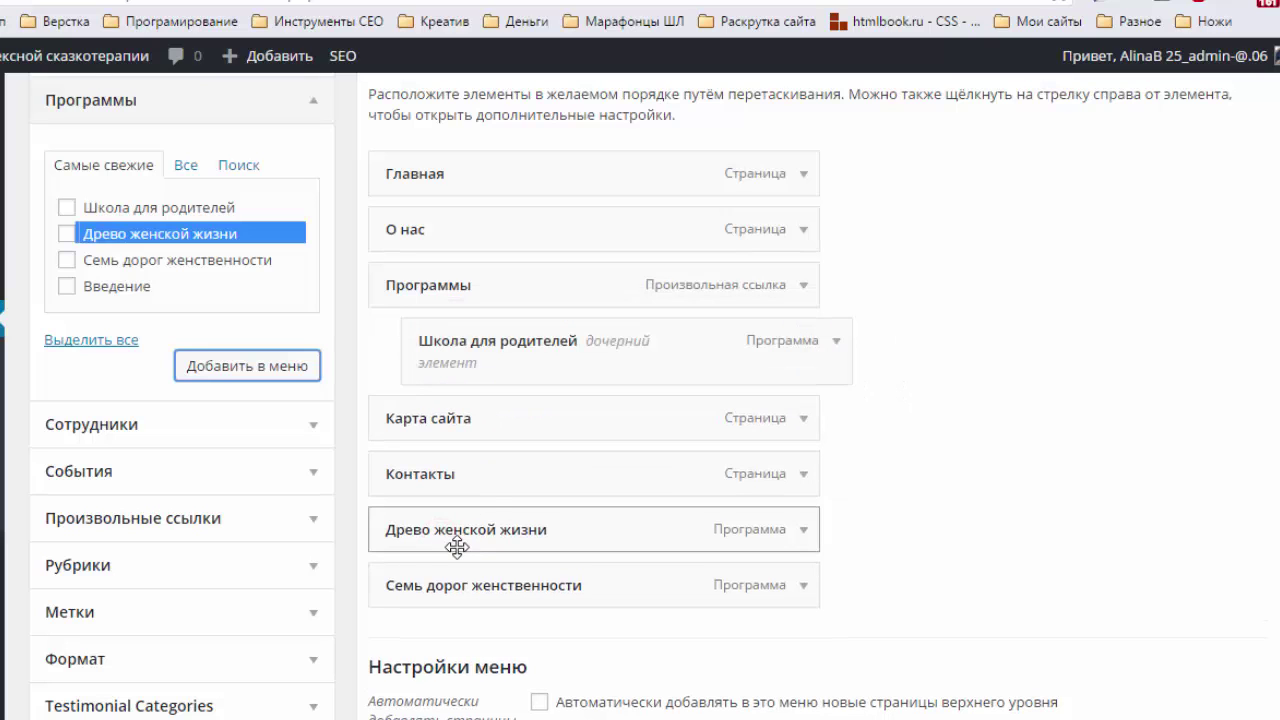
left_click_drag(457, 543, 495, 432)
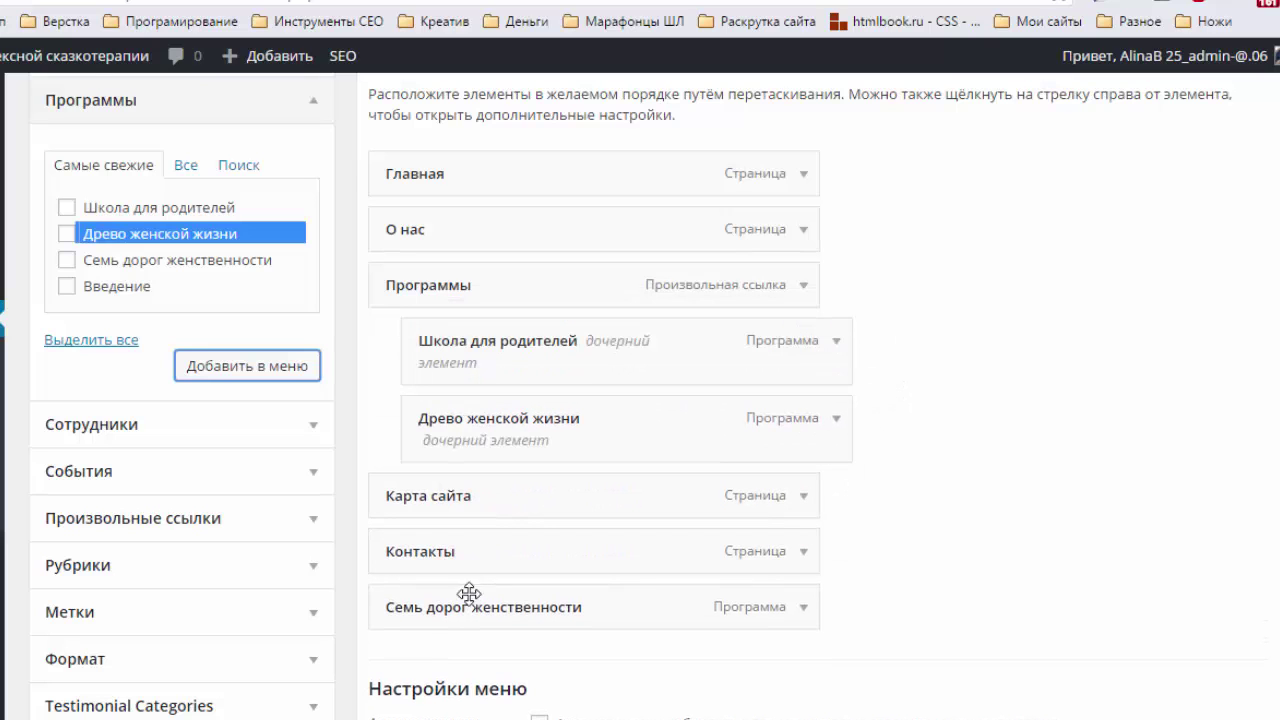
left_click_drag(466, 594, 492, 516)
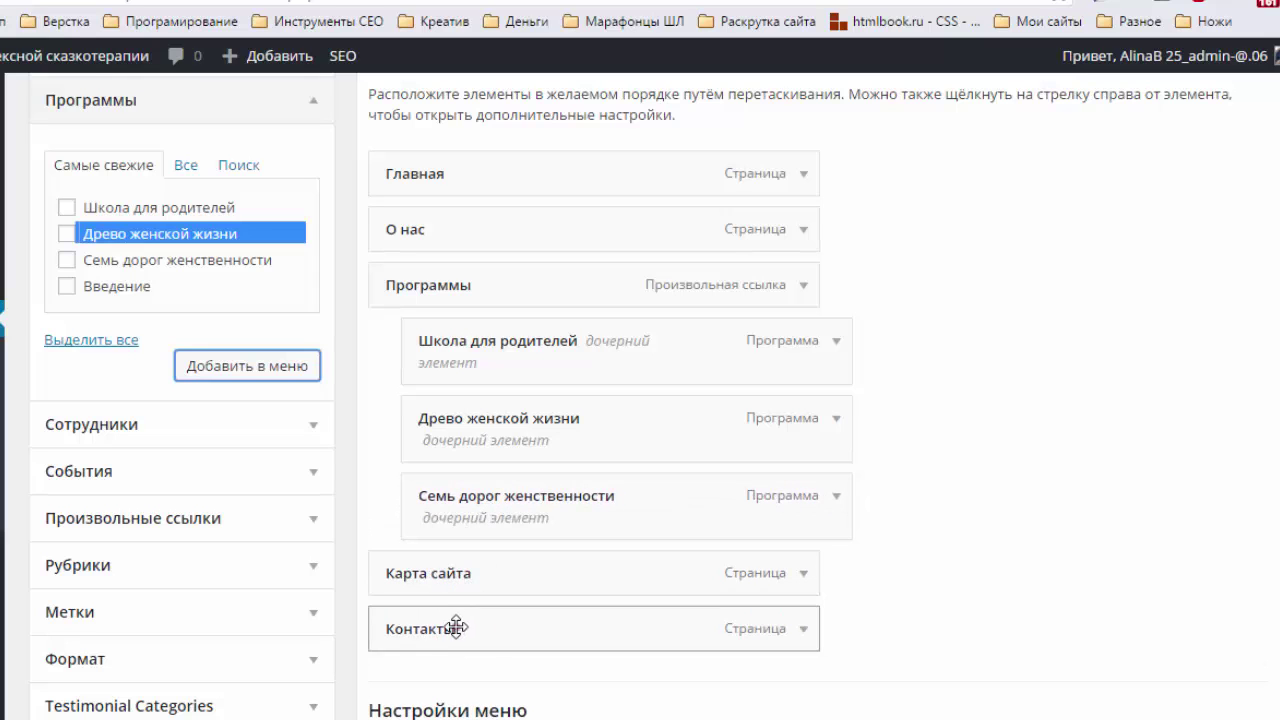
Try nesting Контакты and Карта сайта as deeper sub-items below Семь дорог женственности
left_click_drag(451, 626, 578, 571)
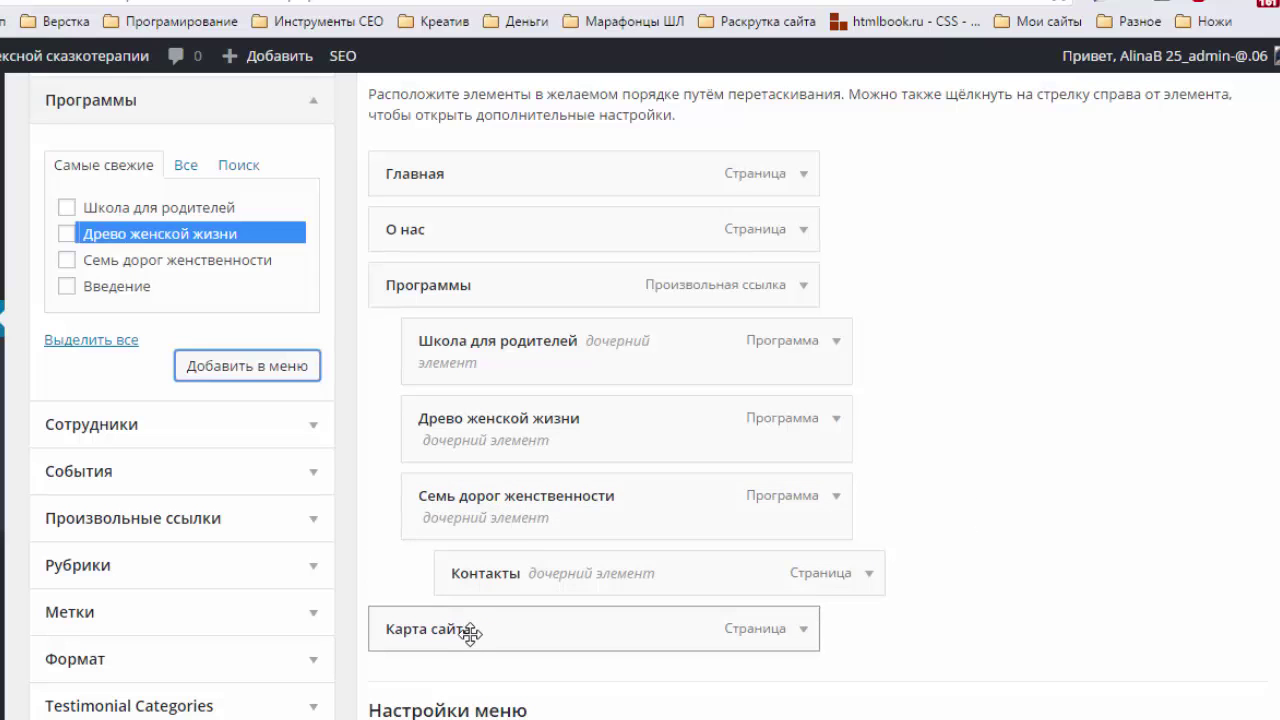
left_click_drag(469, 631, 576, 632)
left_click_drag(543, 574, 810, 522)
Assign the menu to the Footer theme area with automatic adding of new top-level pages, and save it
scroll(810, 522, "down", 2)
scroll(884, 422, "up", 1)
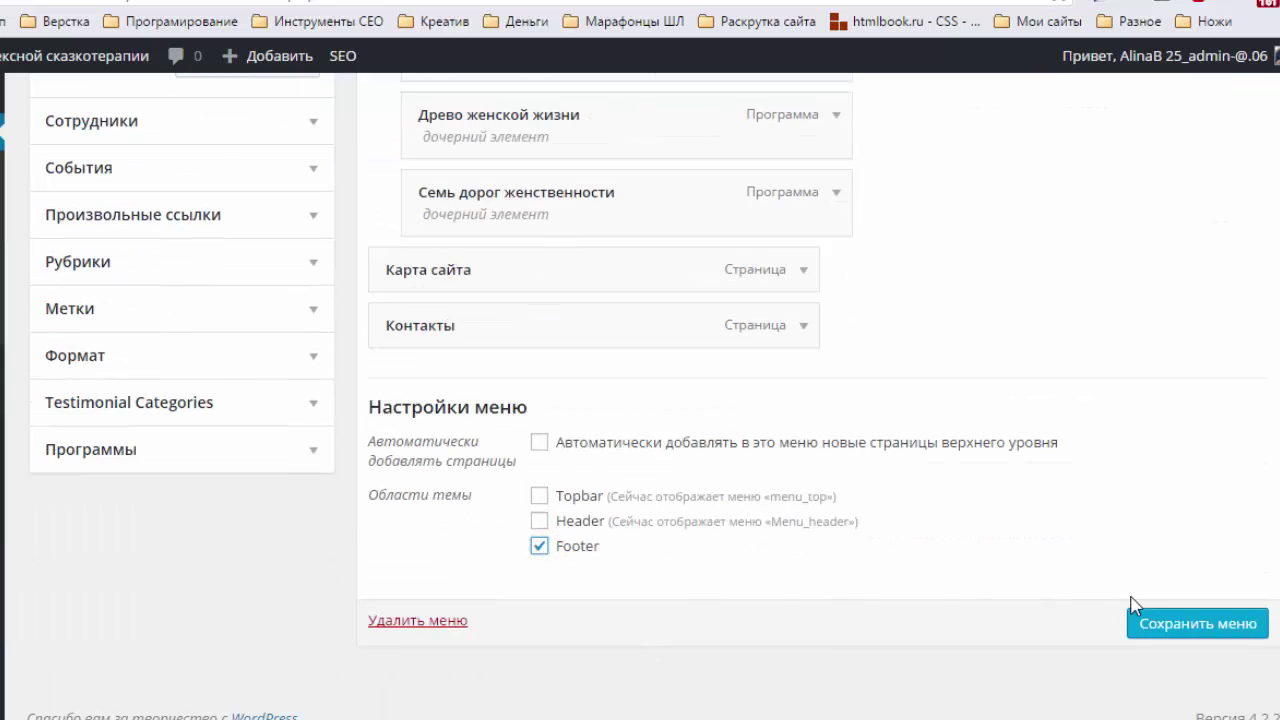
left_click(539, 547)
left_click(542, 445)
left_click(1200, 628)
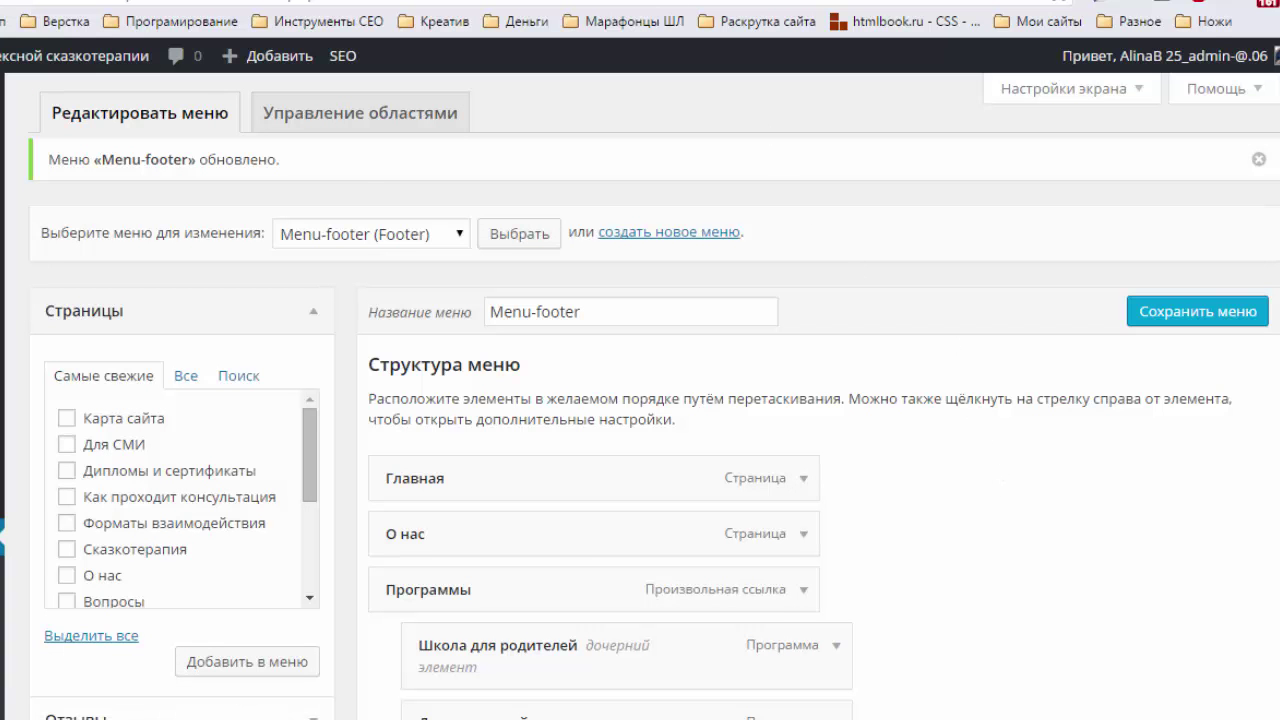
On the live site, inspect the footer menu and its Программы item
key("ctrl+Tab")
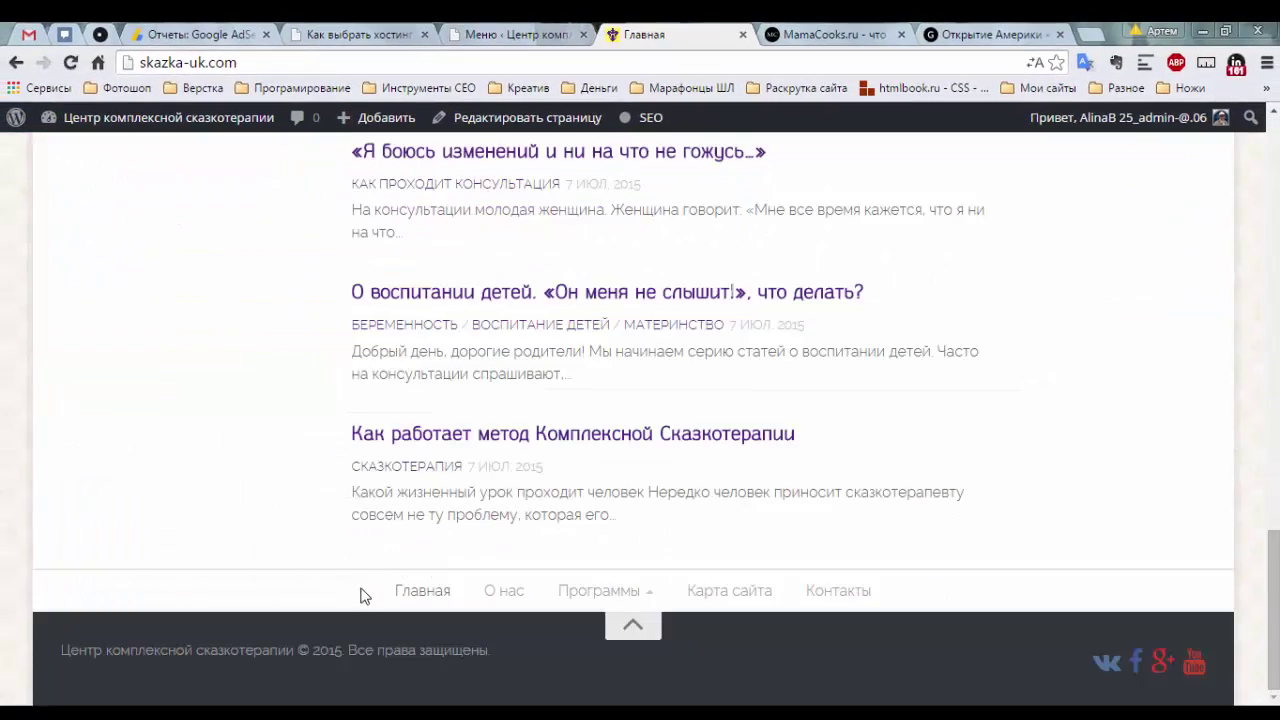
mouse_move(594, 591)
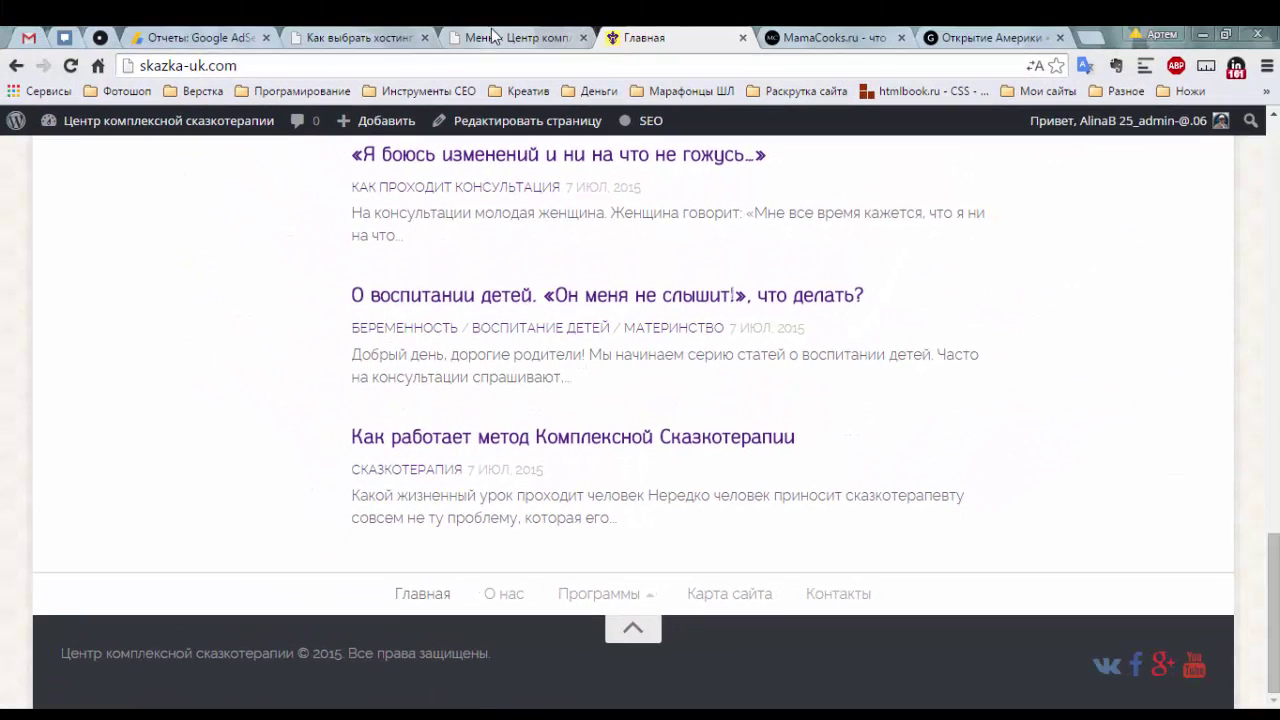
Return to the menu editor, load Menu_header (Header) for editing and look through its items
left_click(492, 36)
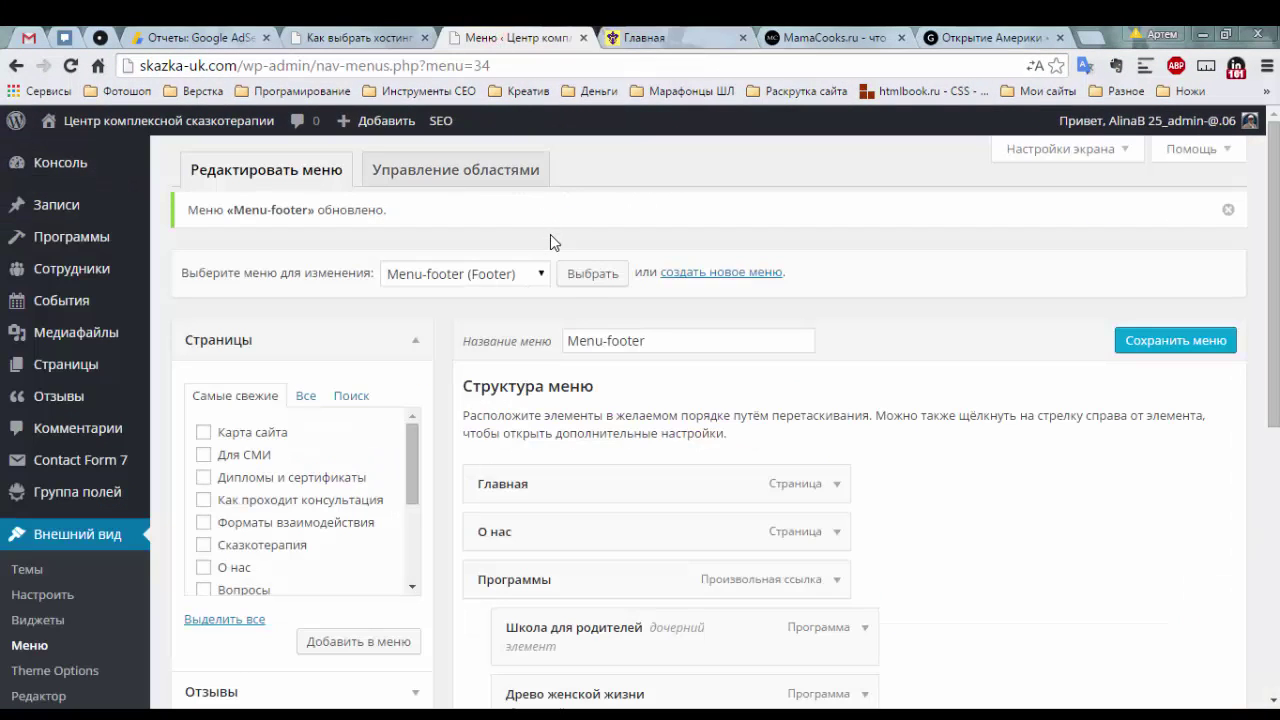
left_click(537, 277)
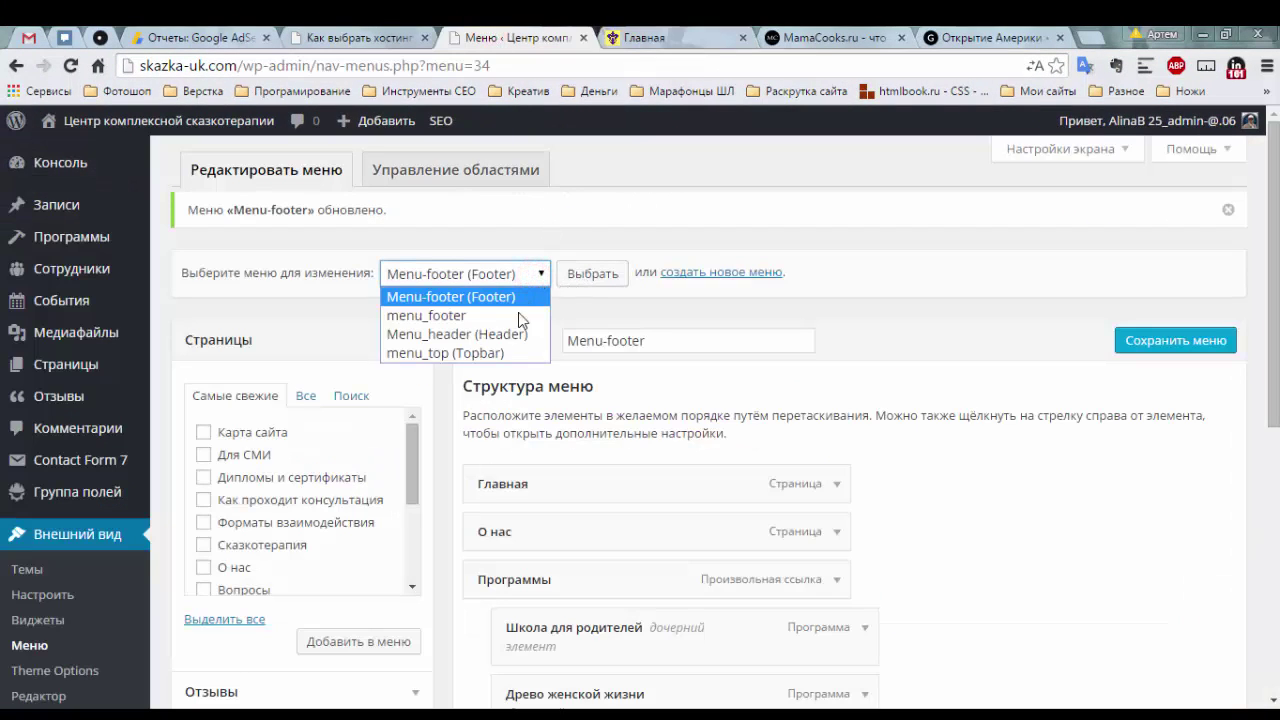
left_click(507, 337)
left_click(600, 274)
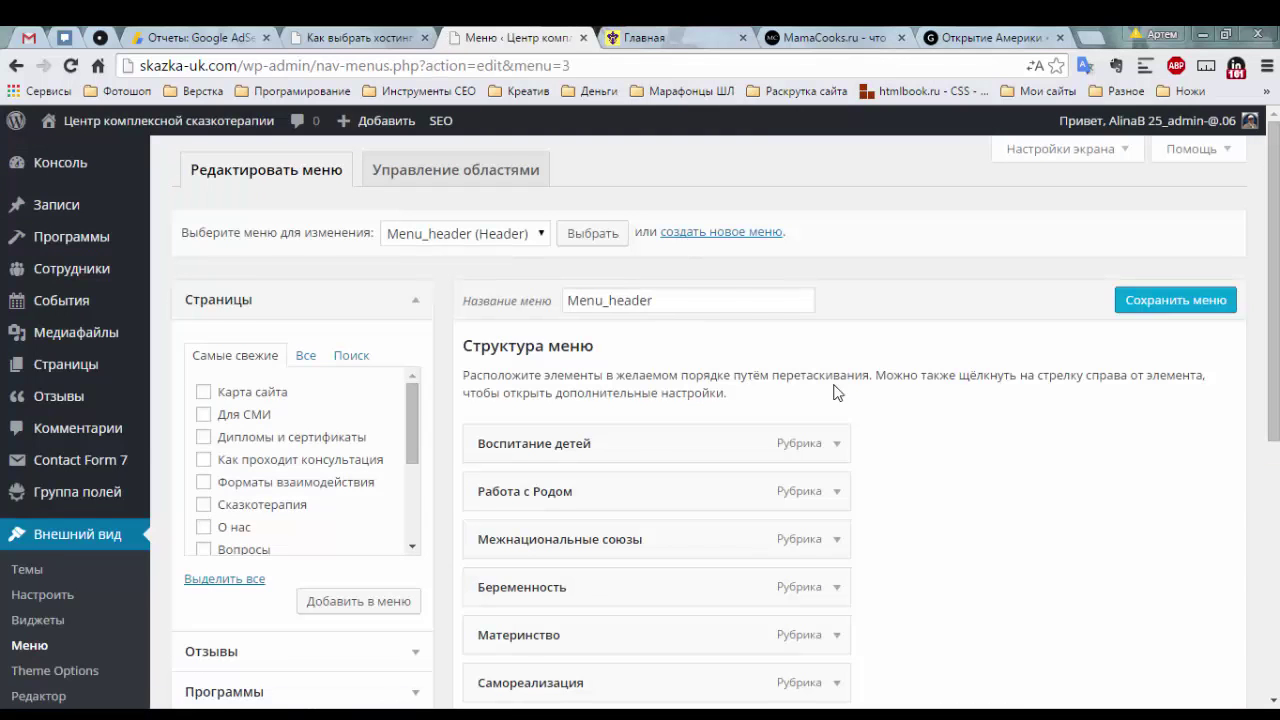
scroll(846, 391, "down", 1)
scroll(875, 402, "down", 2)
scroll(875, 402, "up", 3)
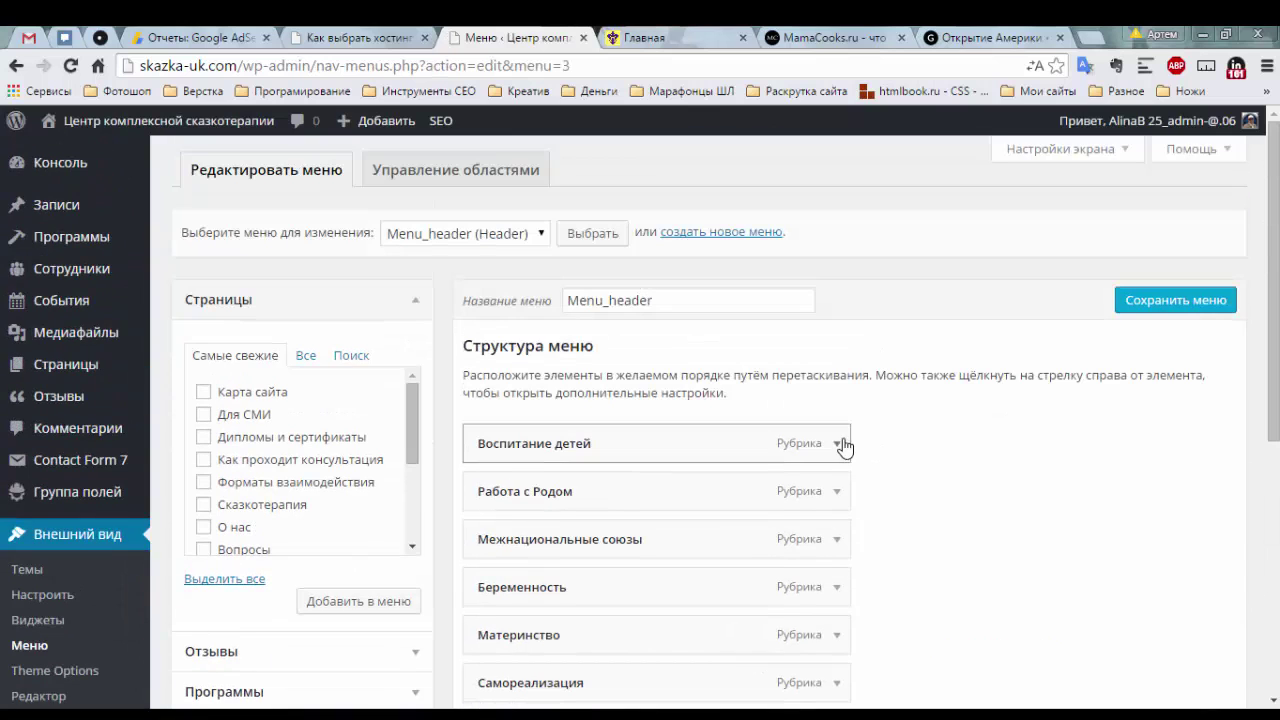
Load menu_top (Topbar) for editing and expand its Главная item to review the item's settings
left_click(495, 232)
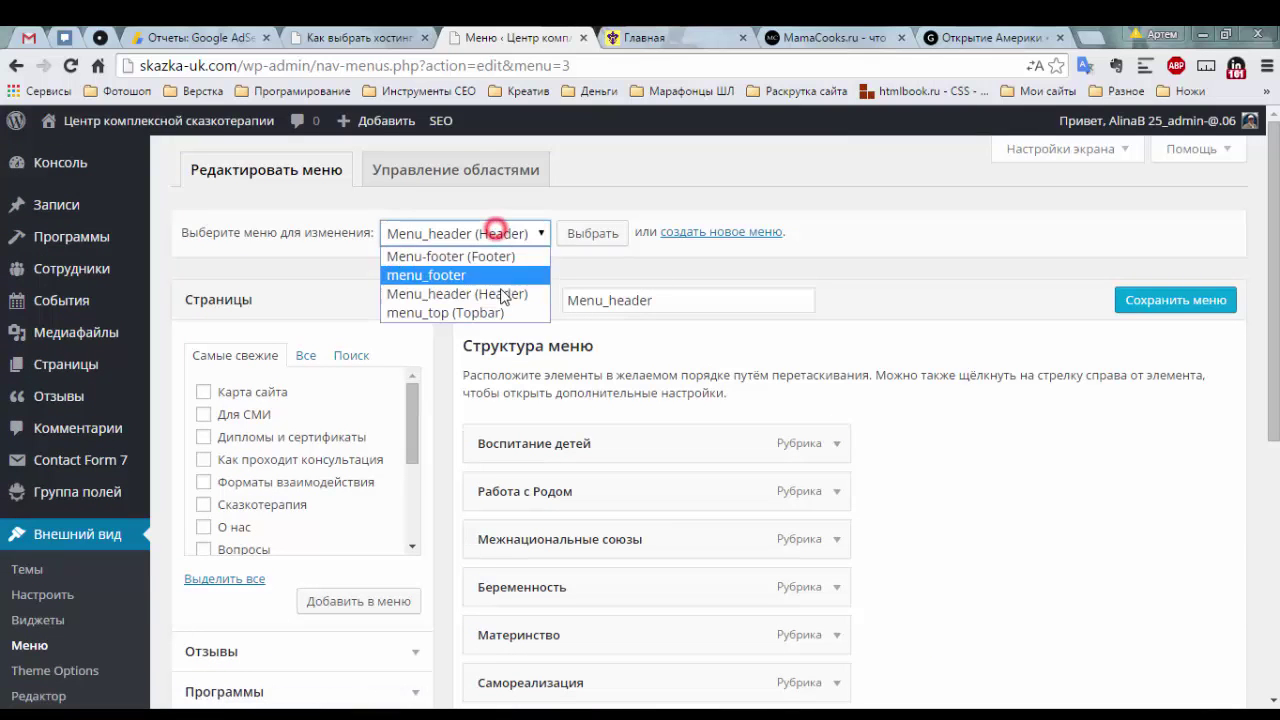
left_click(491, 310)
left_click(592, 233)
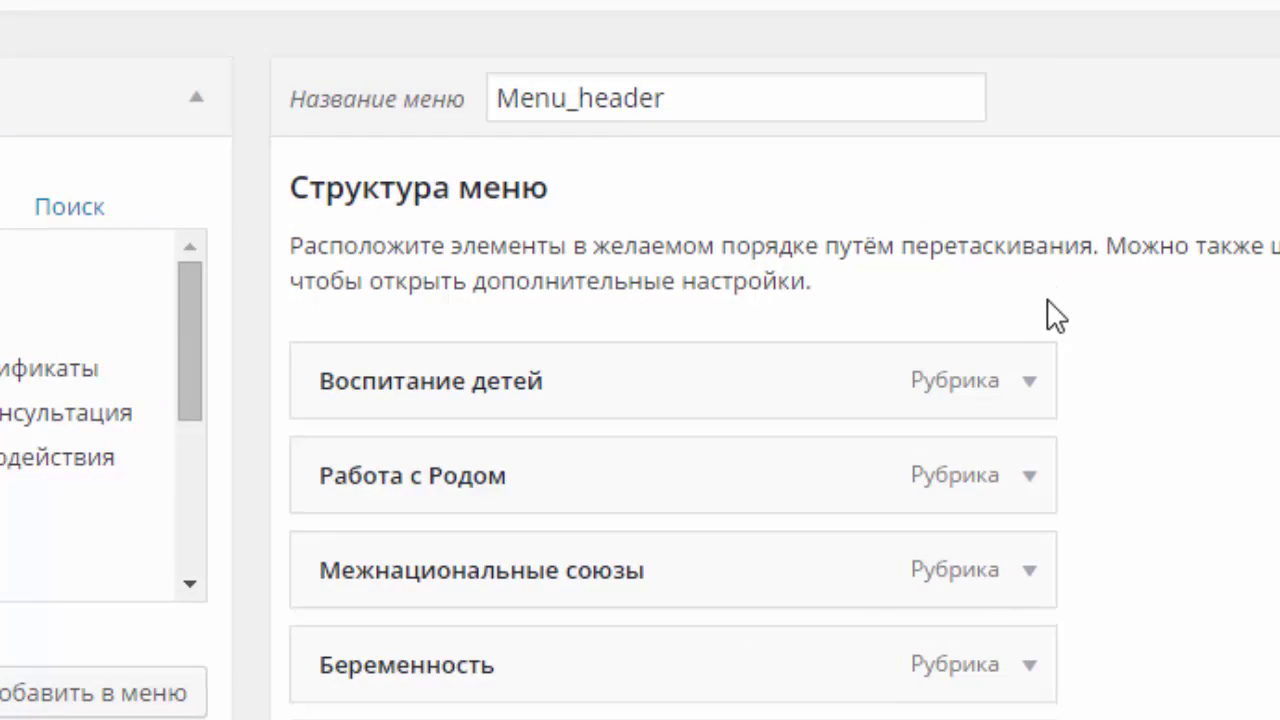
left_click(1018, 380)
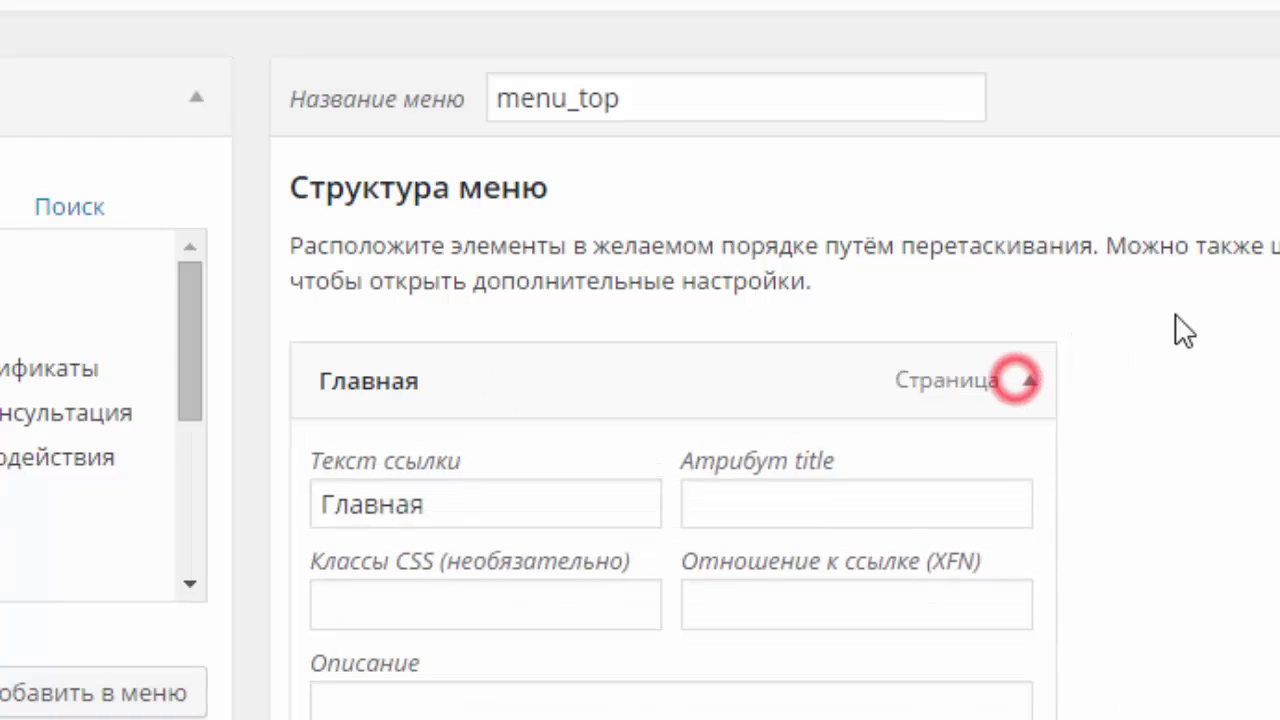
scroll(1200, 300, "down", 3)
scroll(620, 228, "down", 3)
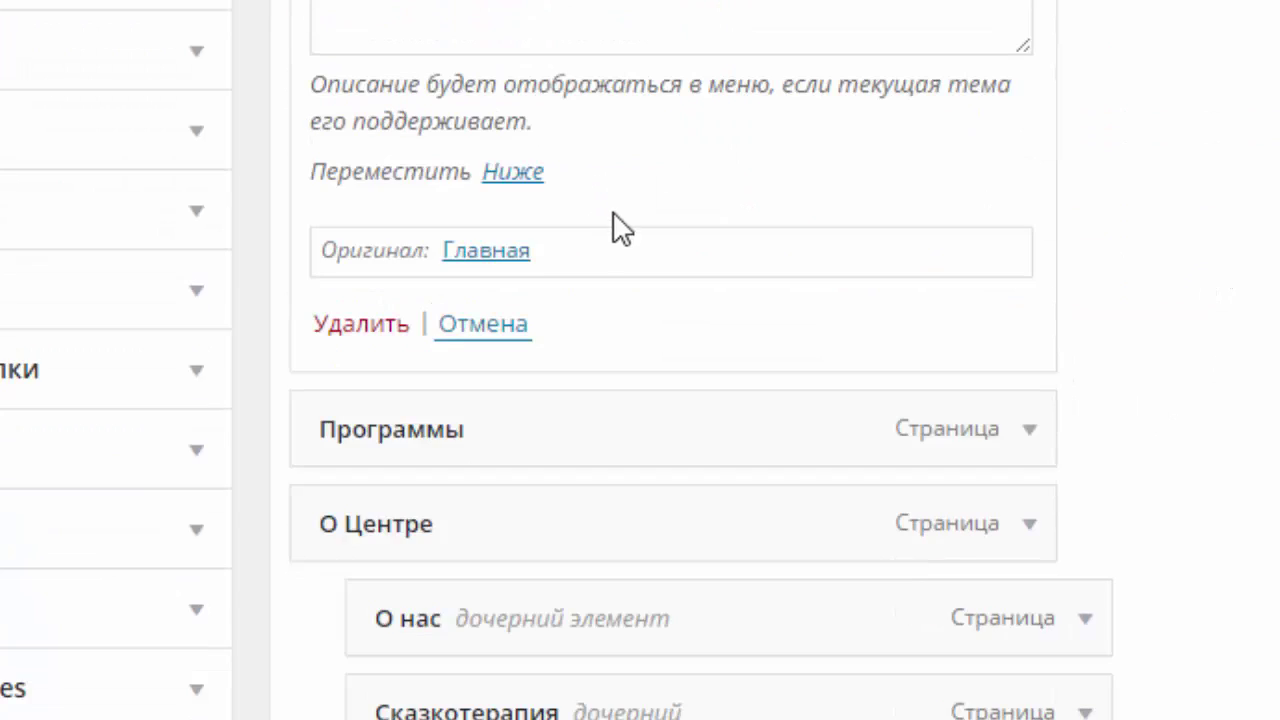
scroll(571, 157, "up", 3)
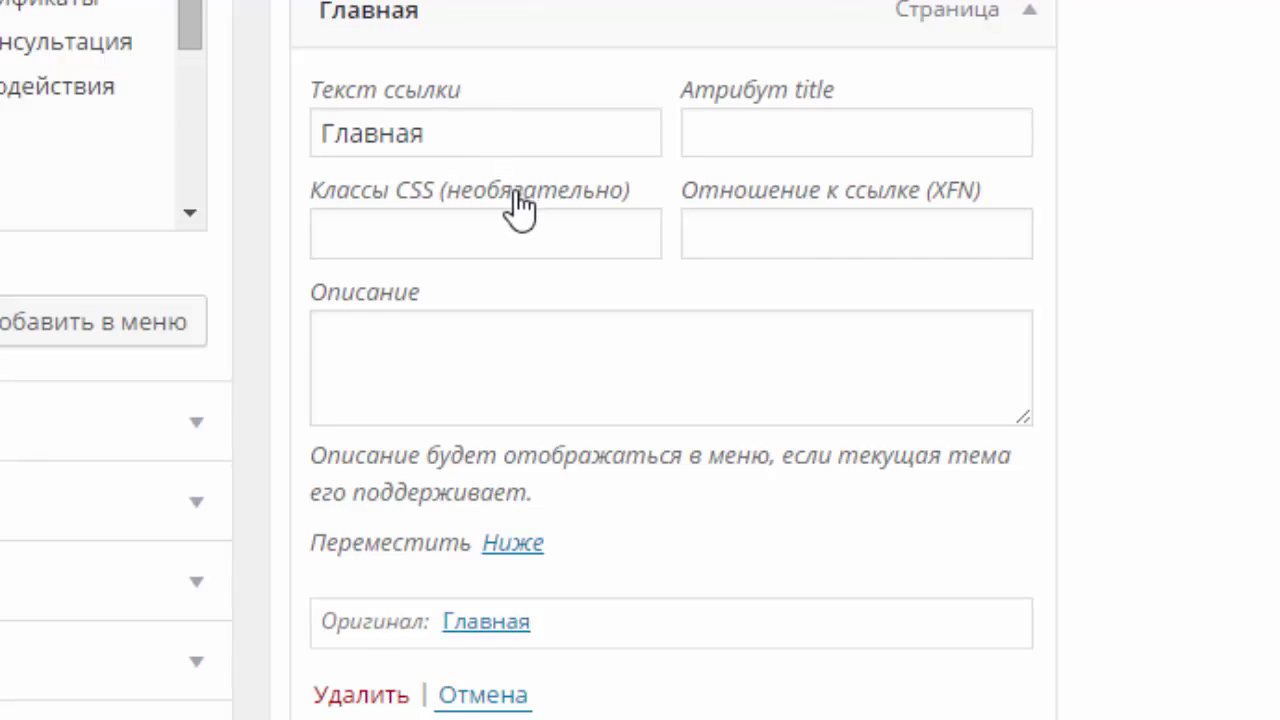
Expand the Программы item of menu_top and go through its link text, title attribute, CSS classes and XFN fields
scroll(524, 212, "down", 5)
left_click(1045, 243)
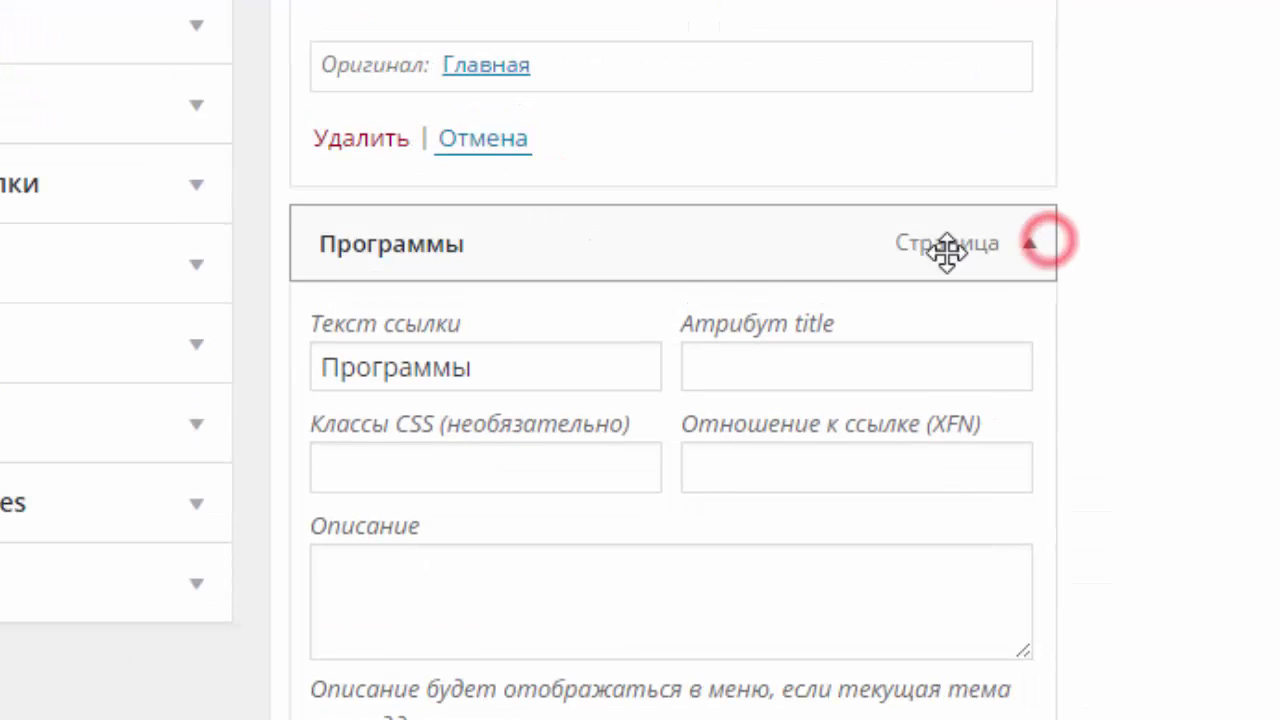
left_click(491, 366)
left_click(837, 351)
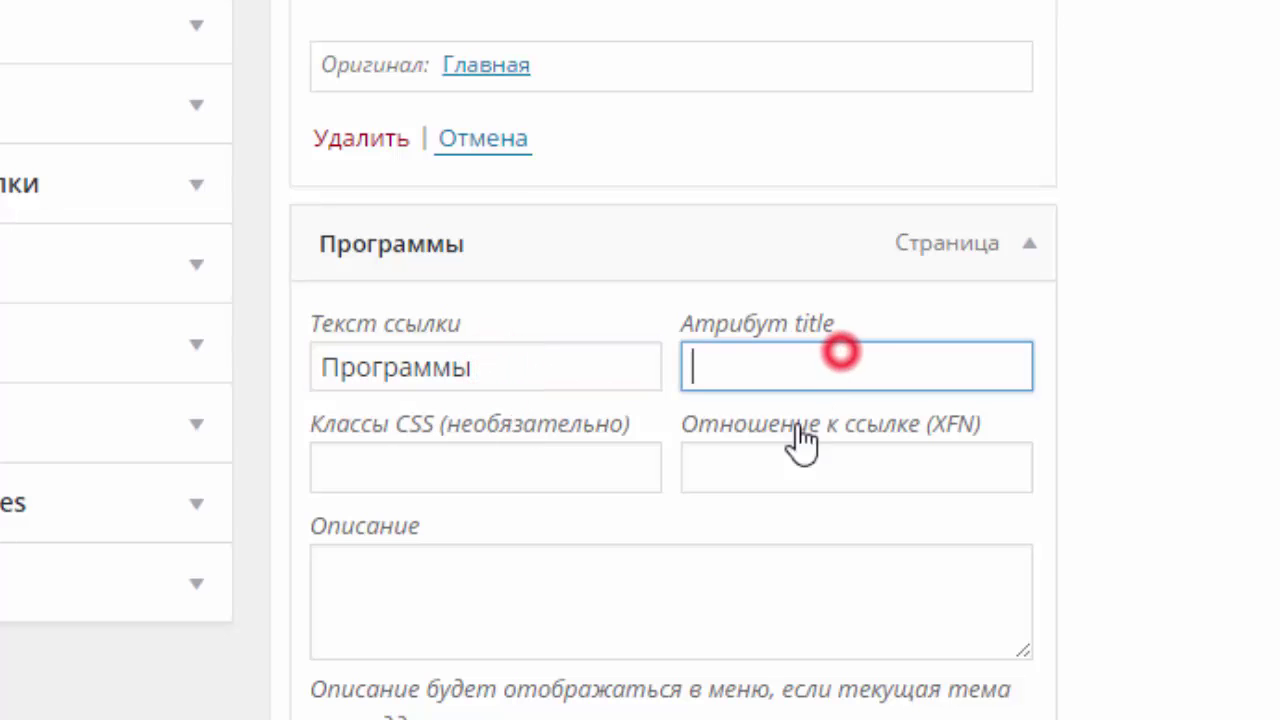
left_click(520, 462)
left_click(840, 455)
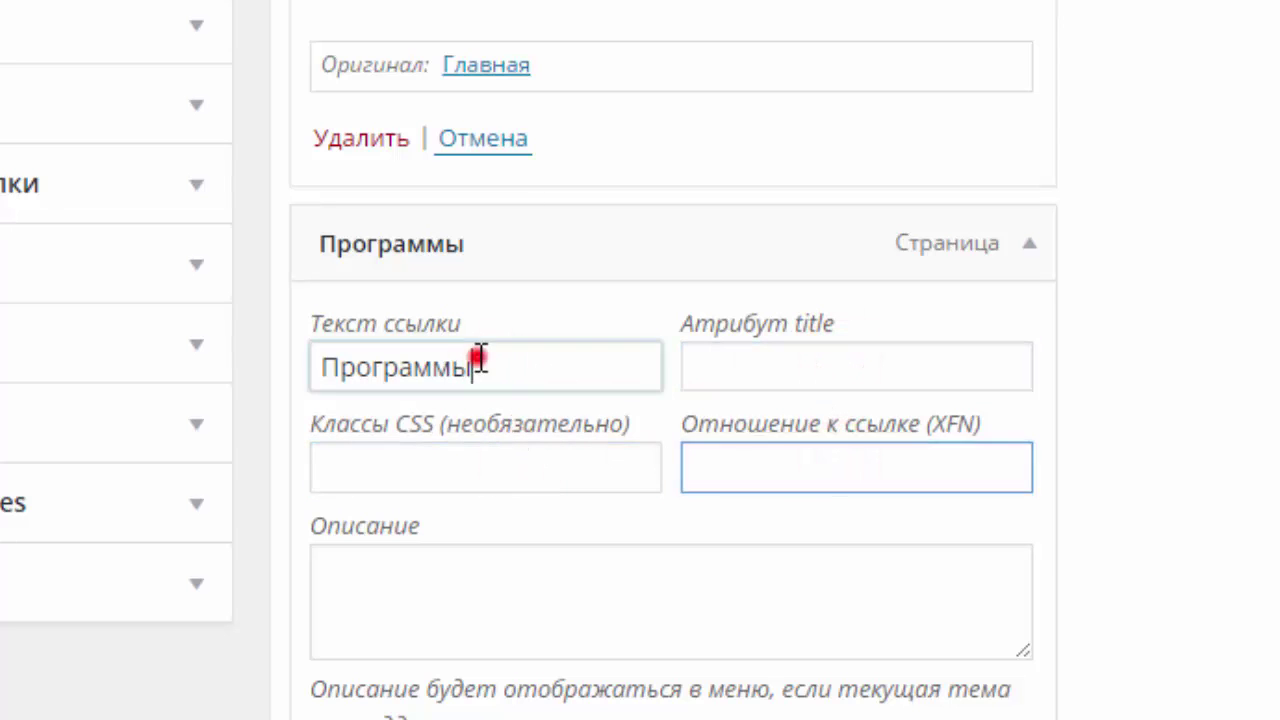
Change the link text of the Программы menu item to Наши программы
left_click(482, 362)
key("Left")
key("Left")
key("Left")
key("Left")
key("Left")
key("Left")
key("Left")
key("Left")
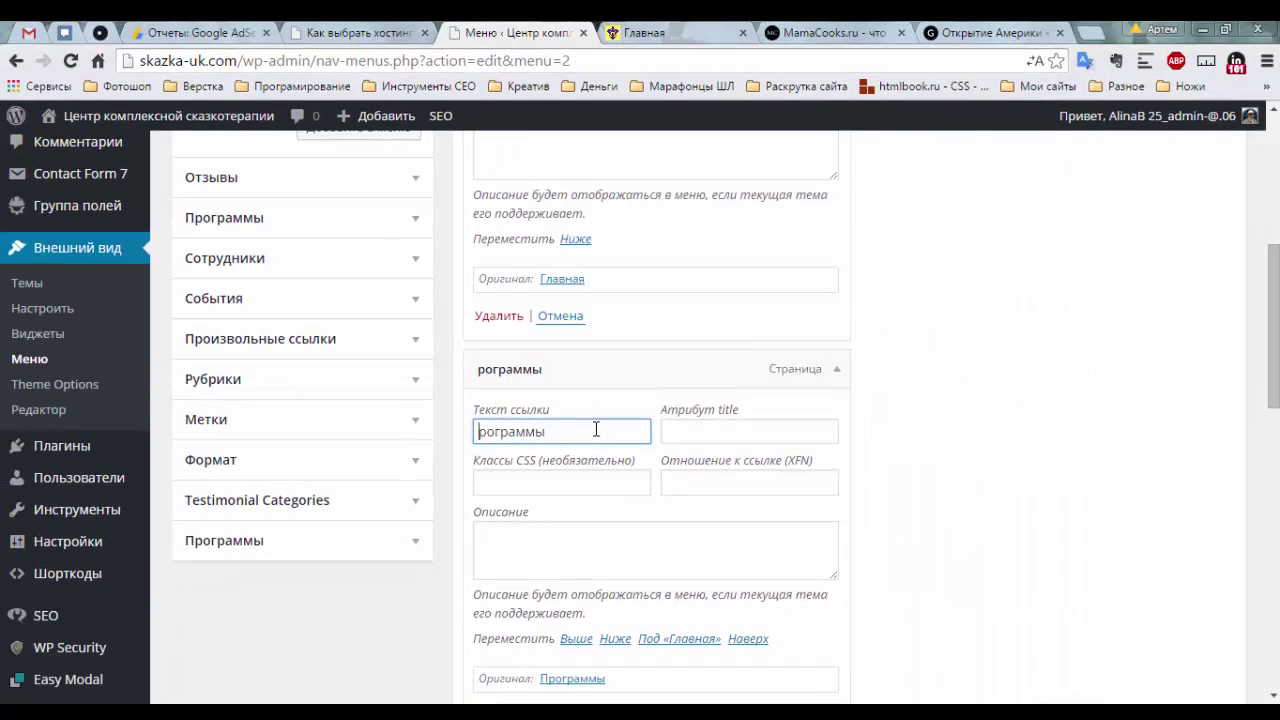
type("Yf g")
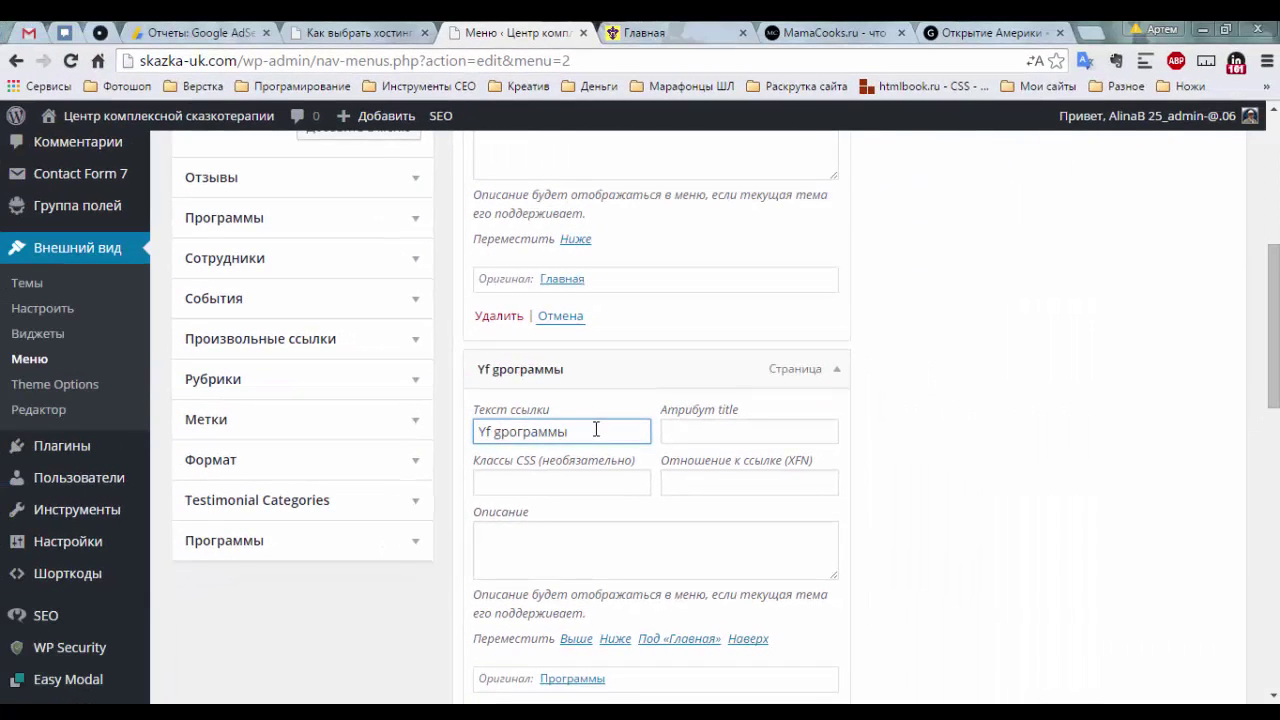
key("BackSpace")
key("BackSpace")
key("BackSpace")
key("BackSpace")
type("Наши п")
On the live site, locate the Программы item in the top menu
left_click(645, 32)
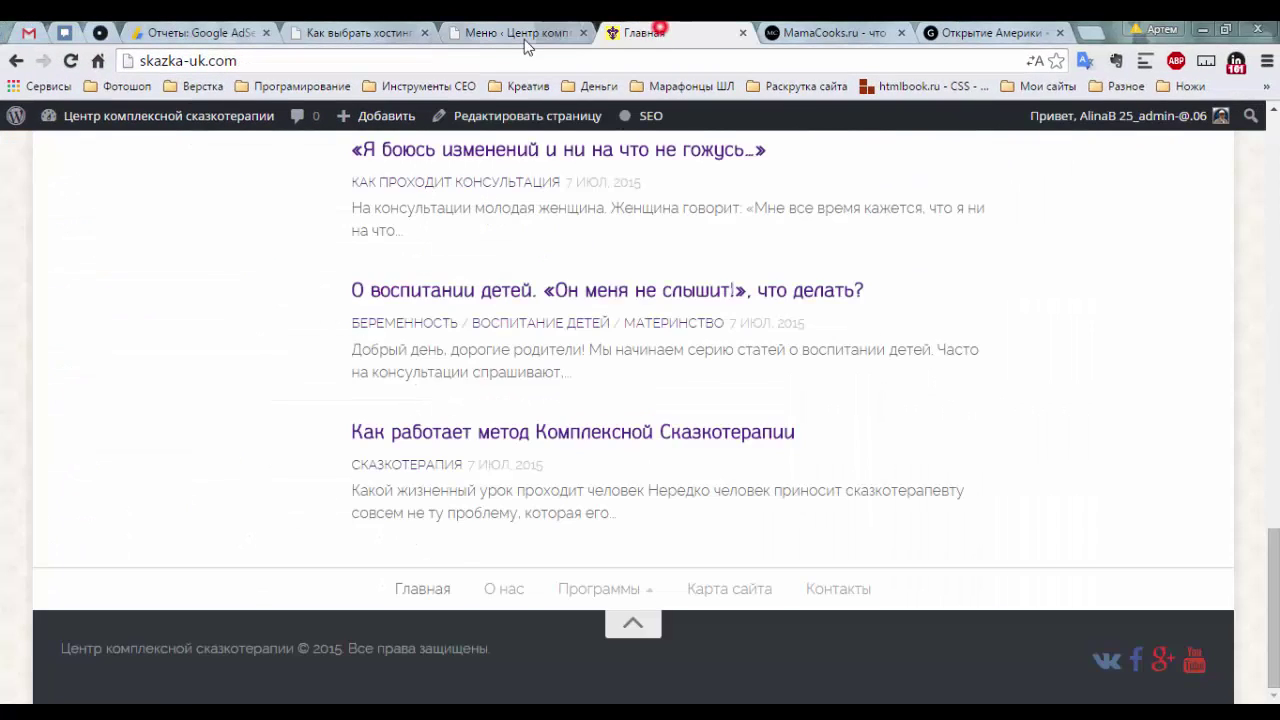
scroll(404, 392, "up", 20)
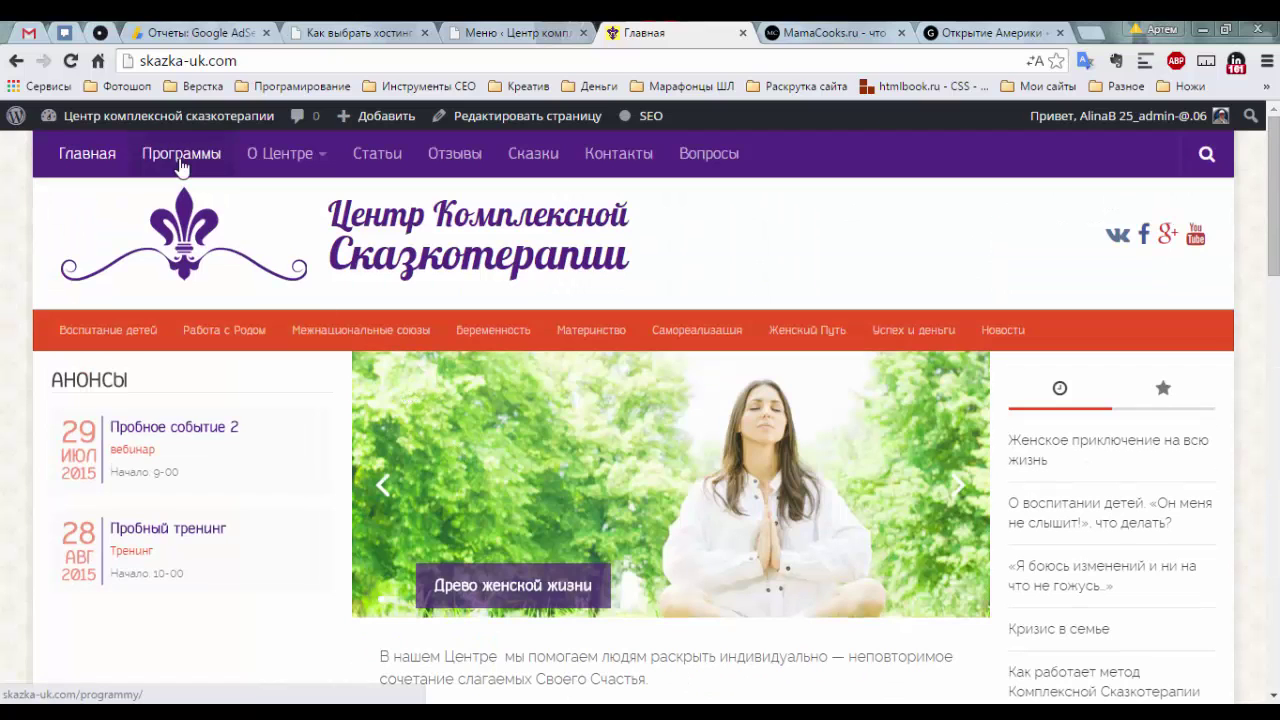
Return to the menu editor and save the menu_top menu
left_click(510, 32)
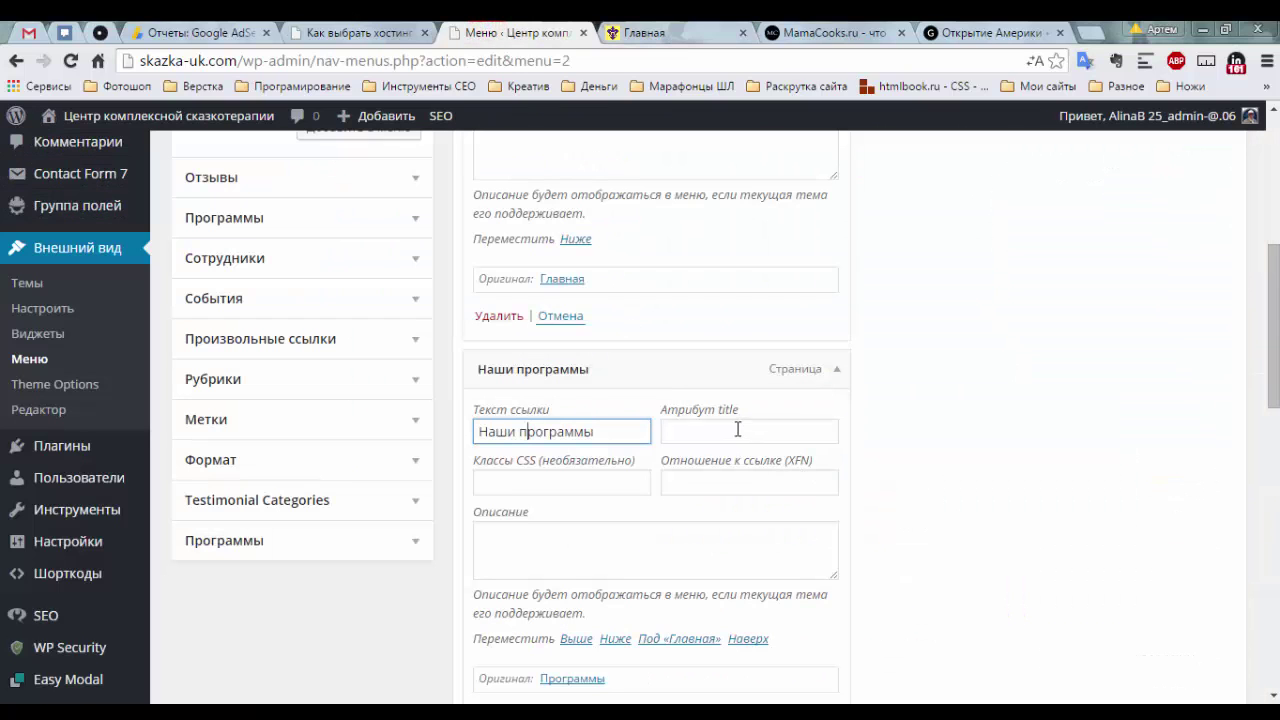
scroll(1200, 486, "up", 5)
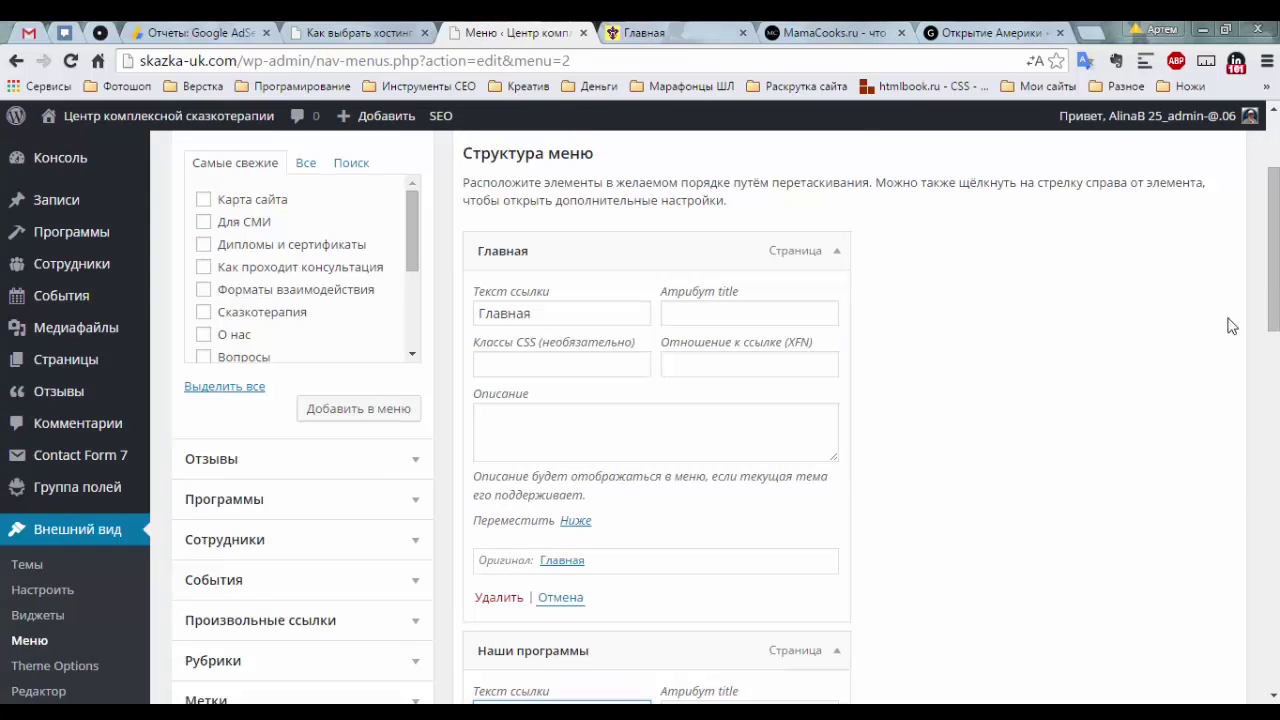
left_click(1190, 298)
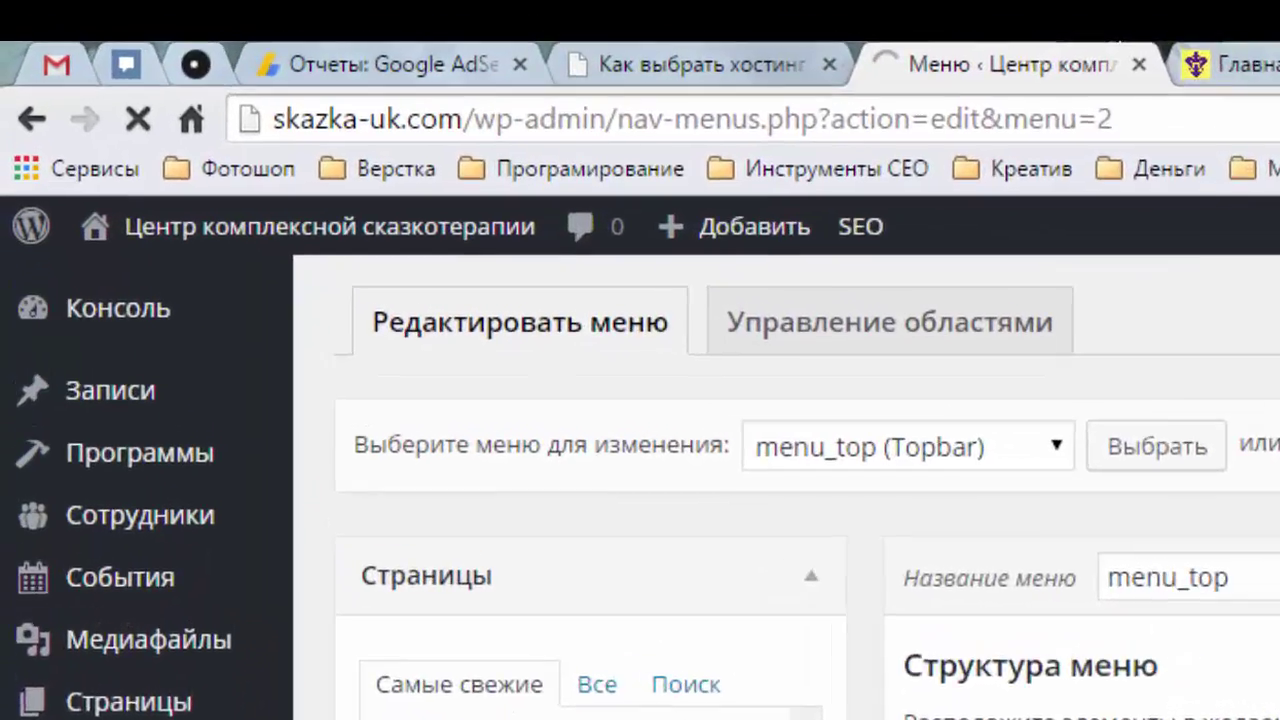
Check the renamed Наши программы item in the live site's top menu, and expand that item in the menu editor
left_click(645, 32)
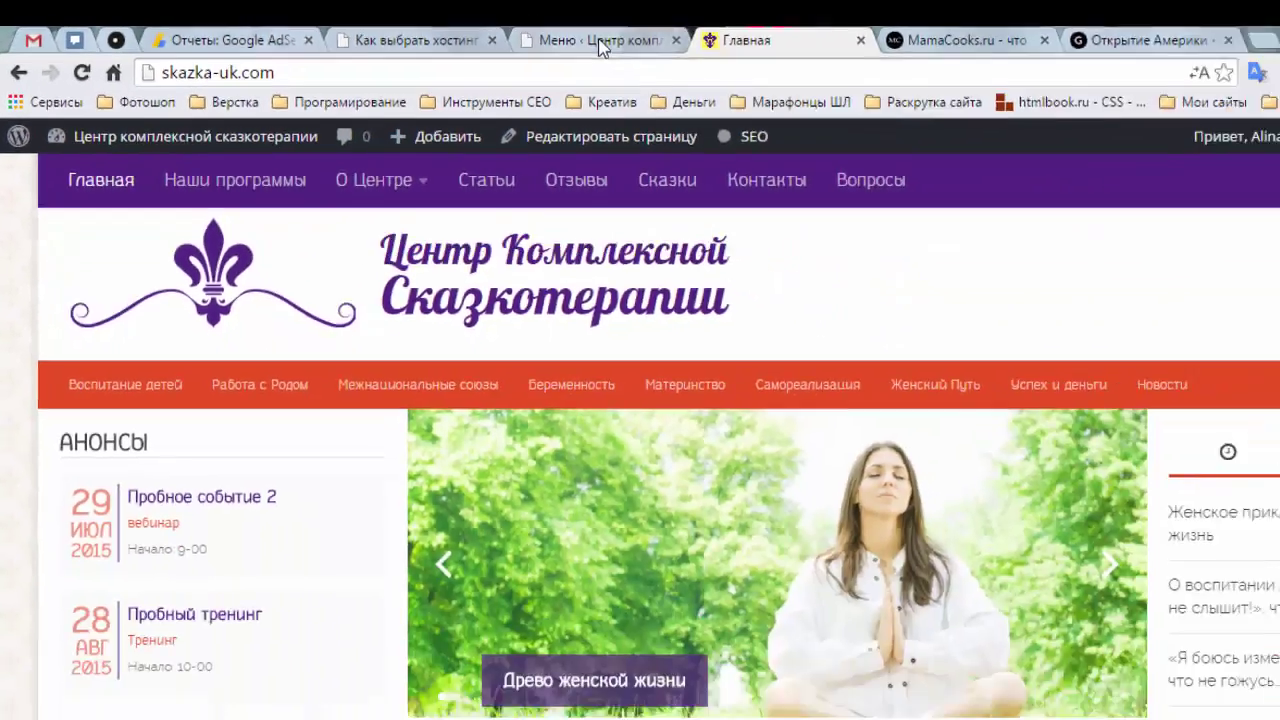
left_click(517, 33)
scroll(886, 357, "down", 3)
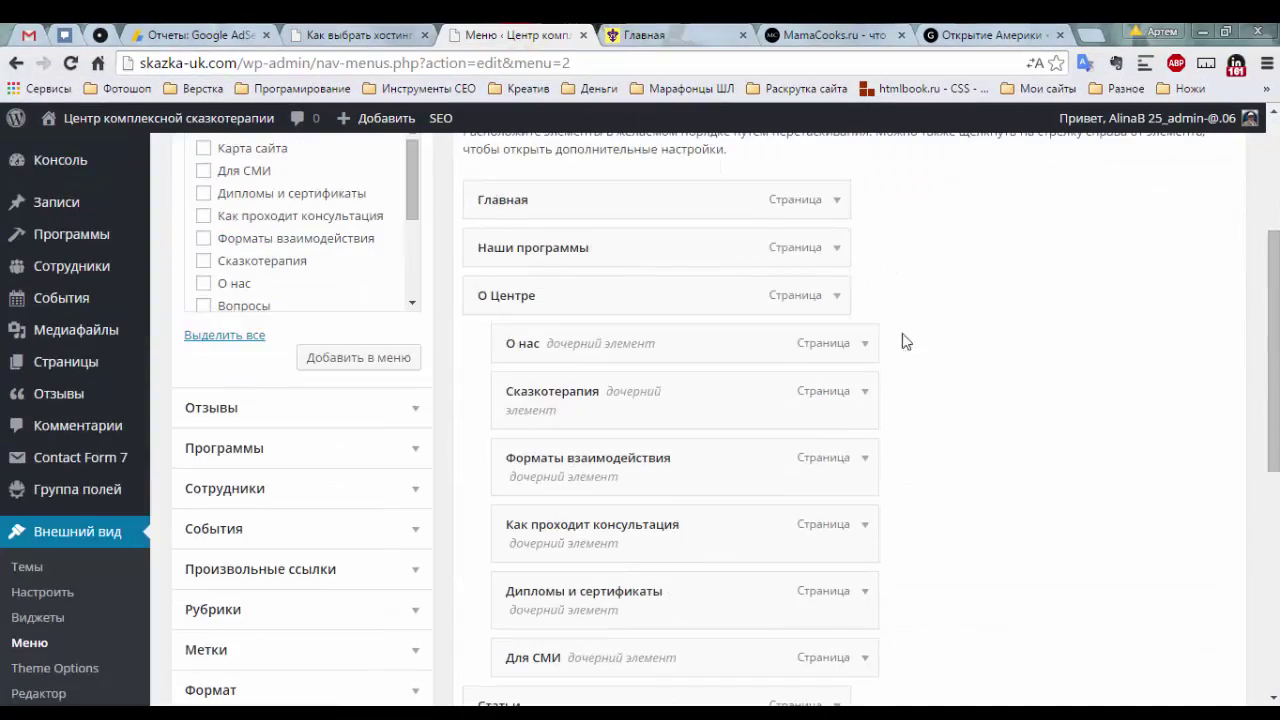
left_click(836, 250)
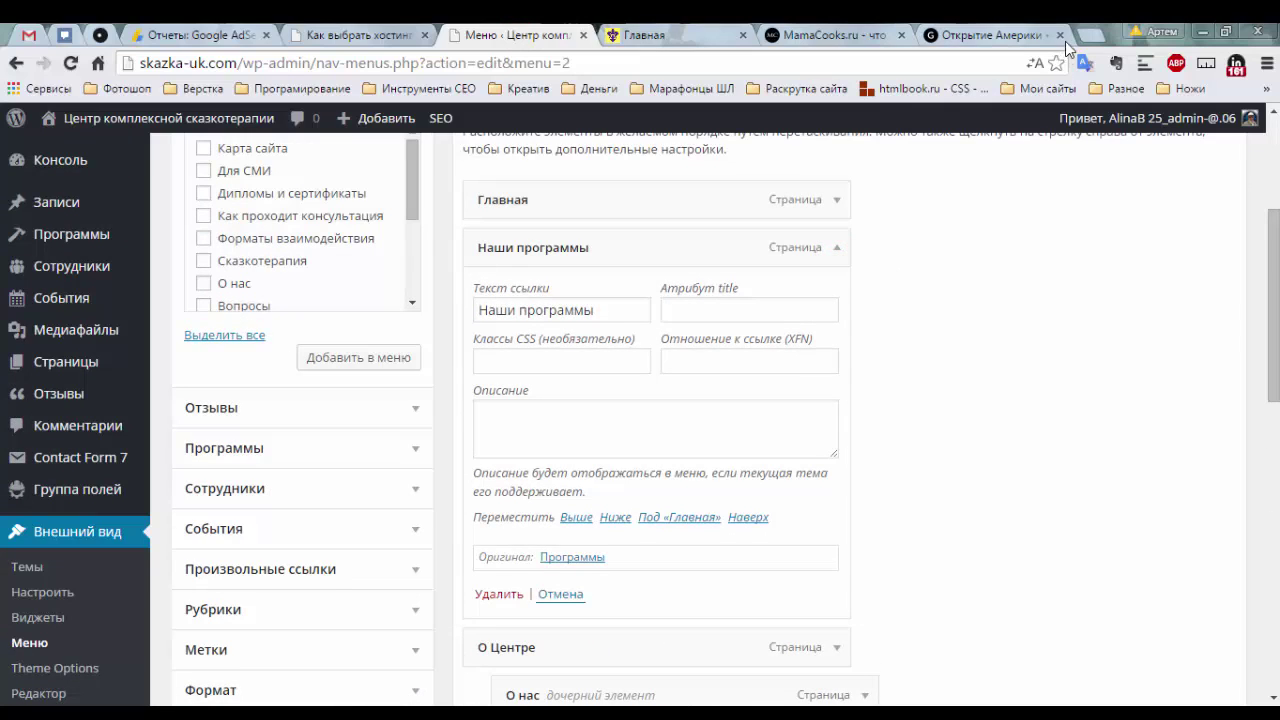
Open the artabr.ru blog in a new browser tab as an example of a navigation menu with icons
left_click(1091, 33)
left_click(1027, 96)
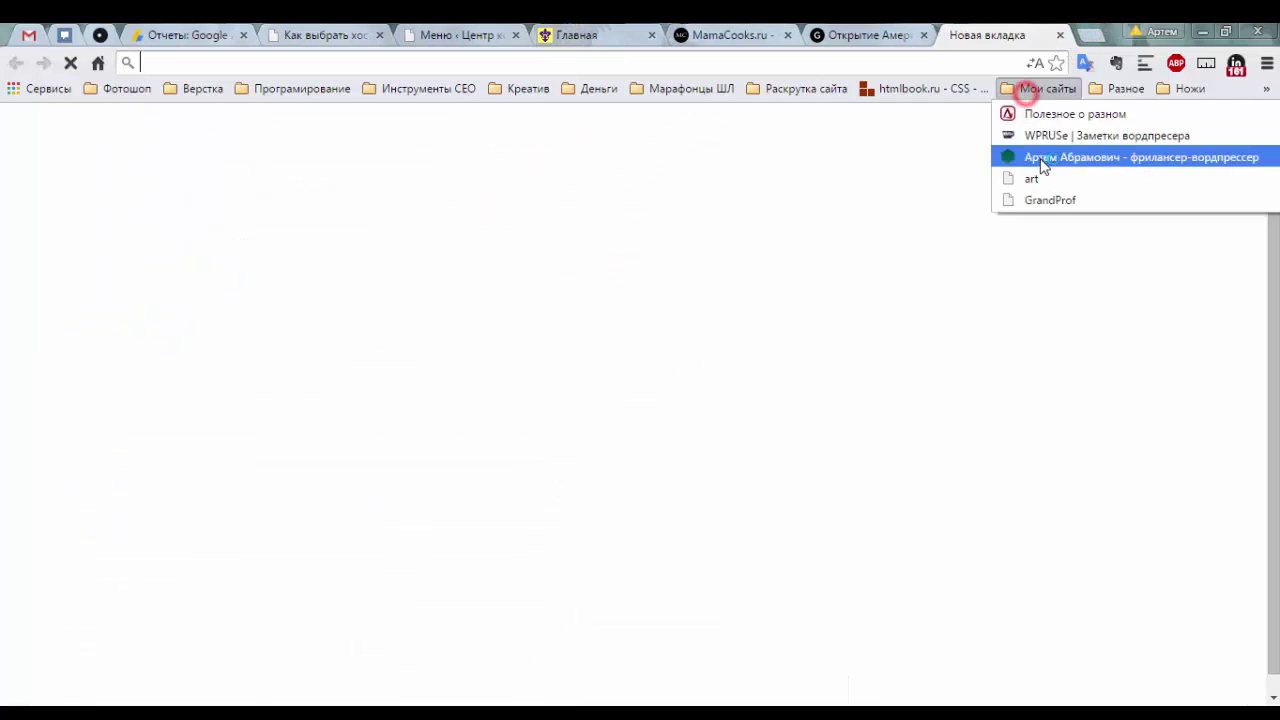
left_click(1043, 158)
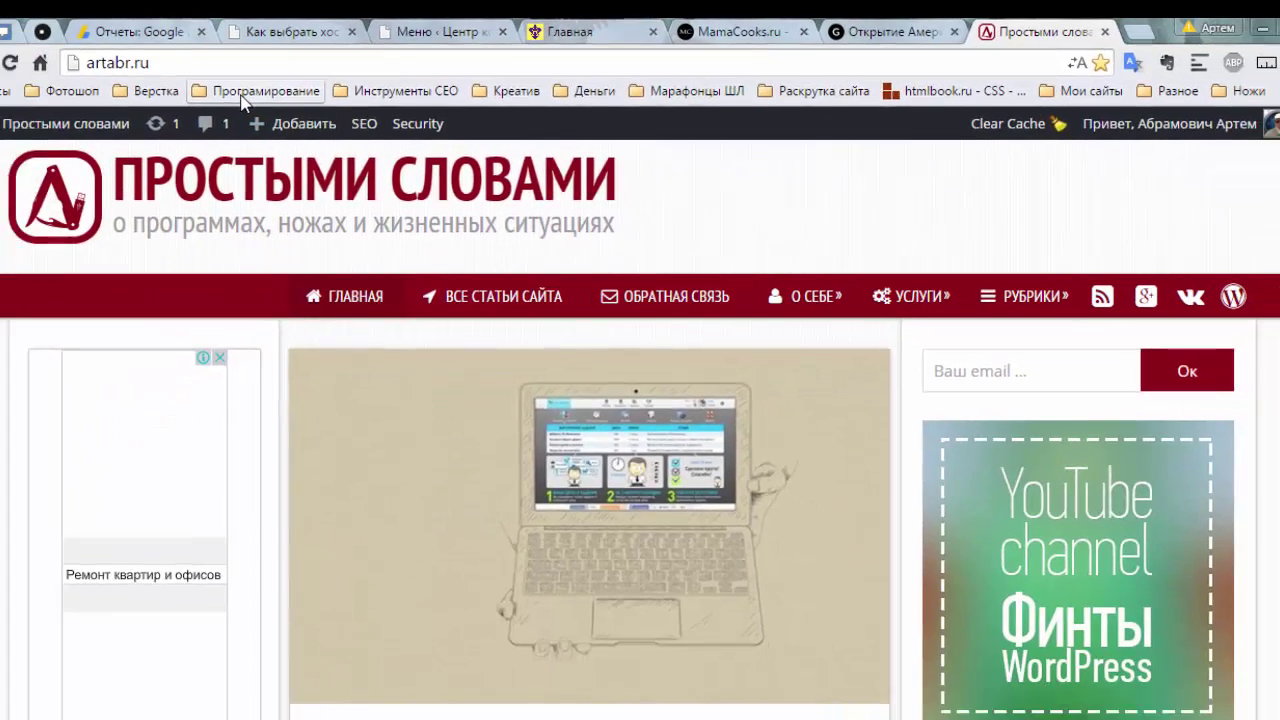
Open the bookmarked Font Awesome icons page from the Инструменты folder of the Верстка bookmarks
left_click(203, 80)
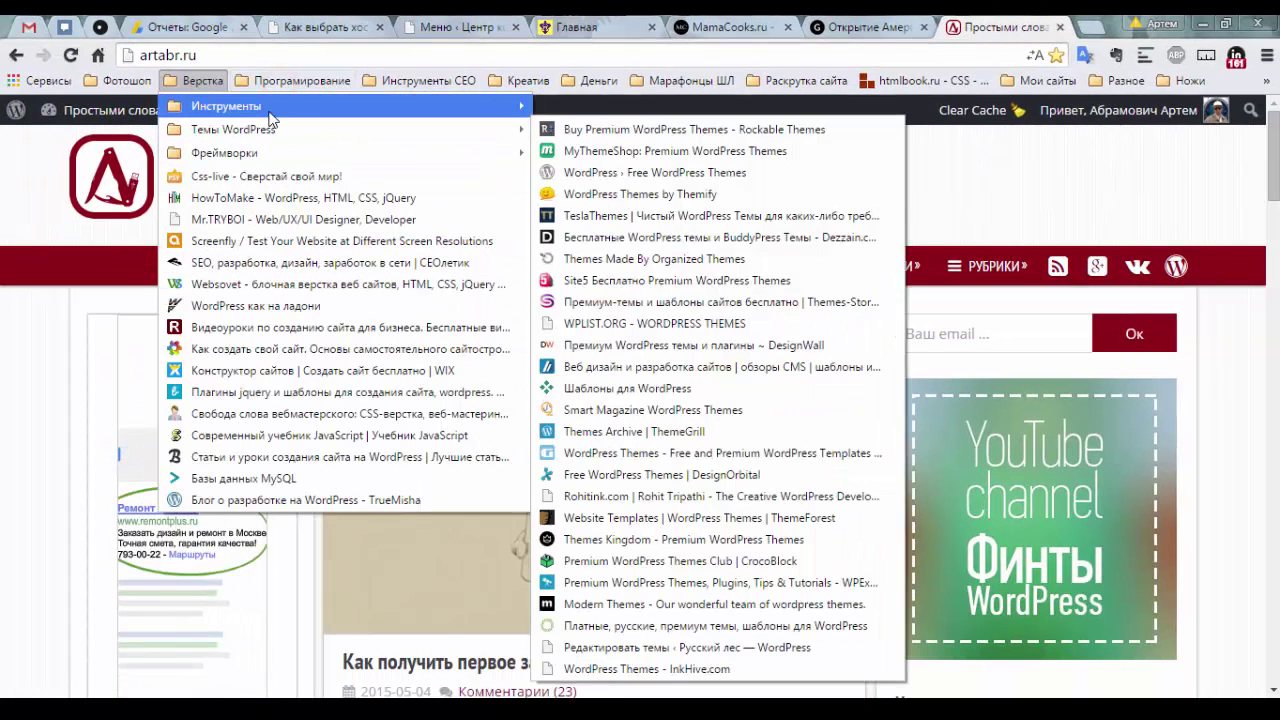
mouse_move(268, 112)
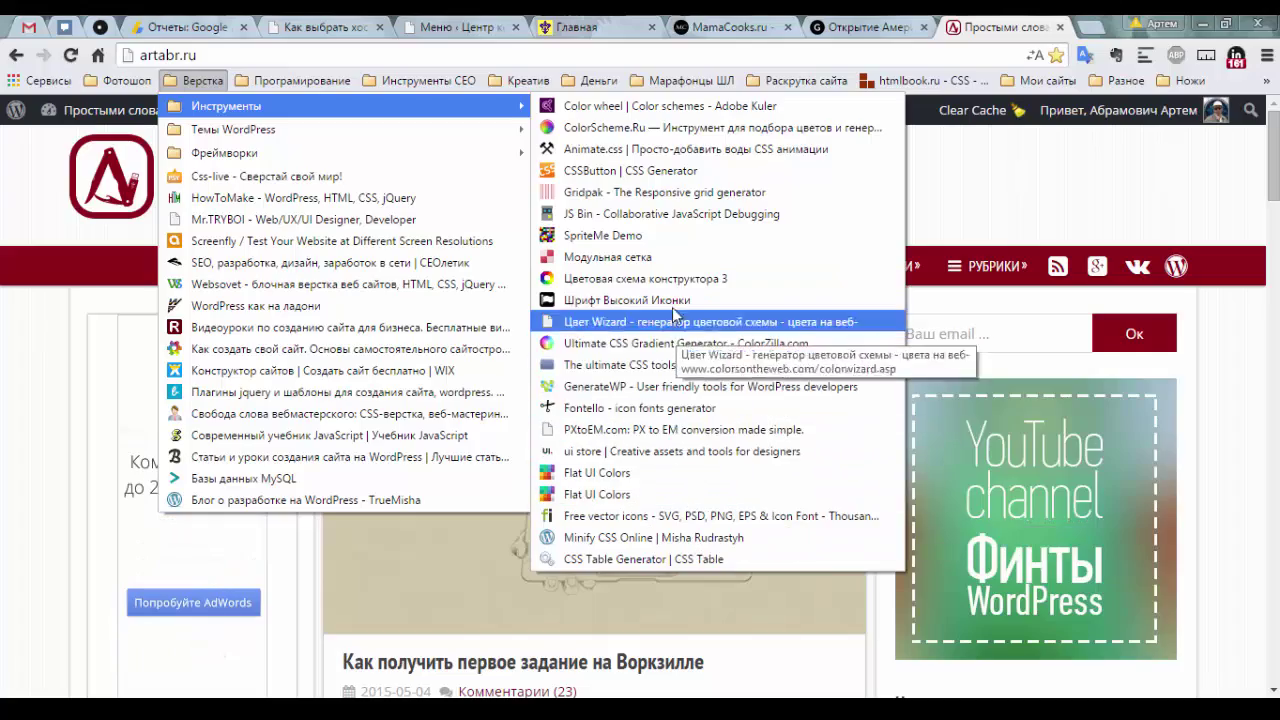
left_click(725, 300)
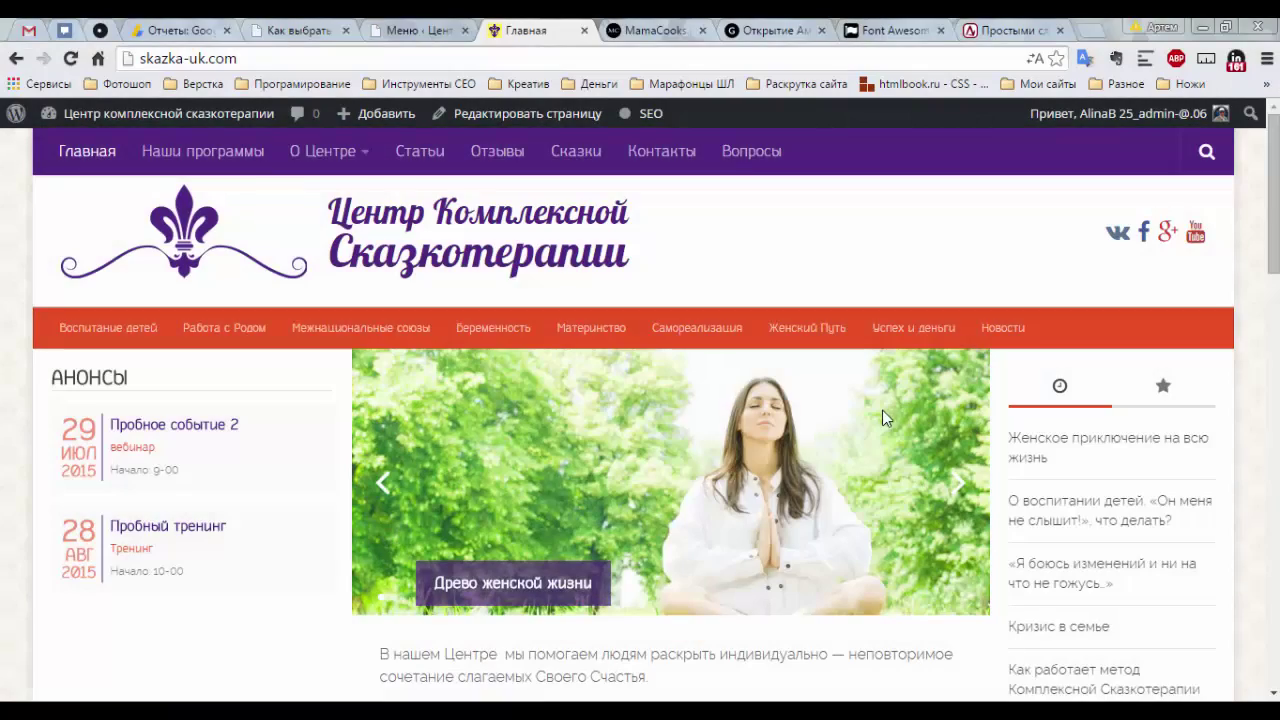
left_click(893, 32)
Browse the Font Awesome icon list and copy the fa fa-car class of the car icon
scroll(736, 163, "up", 3)
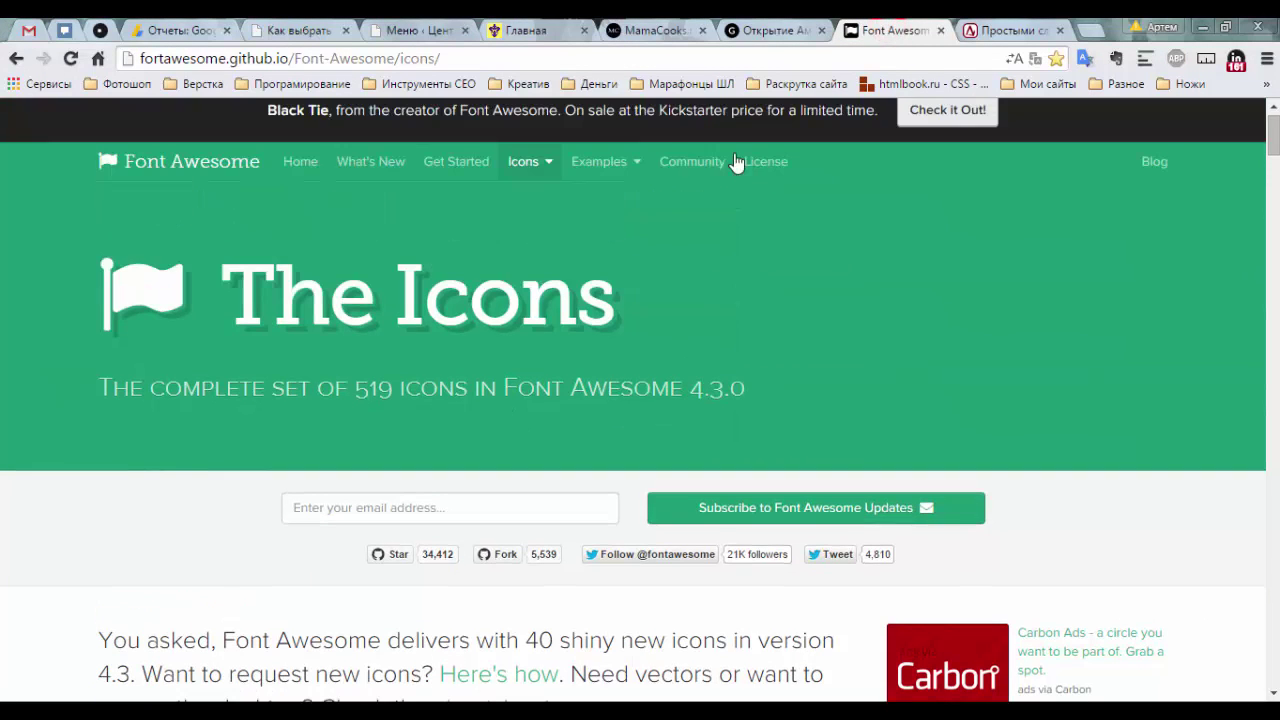
scroll(586, 243, "down", 6)
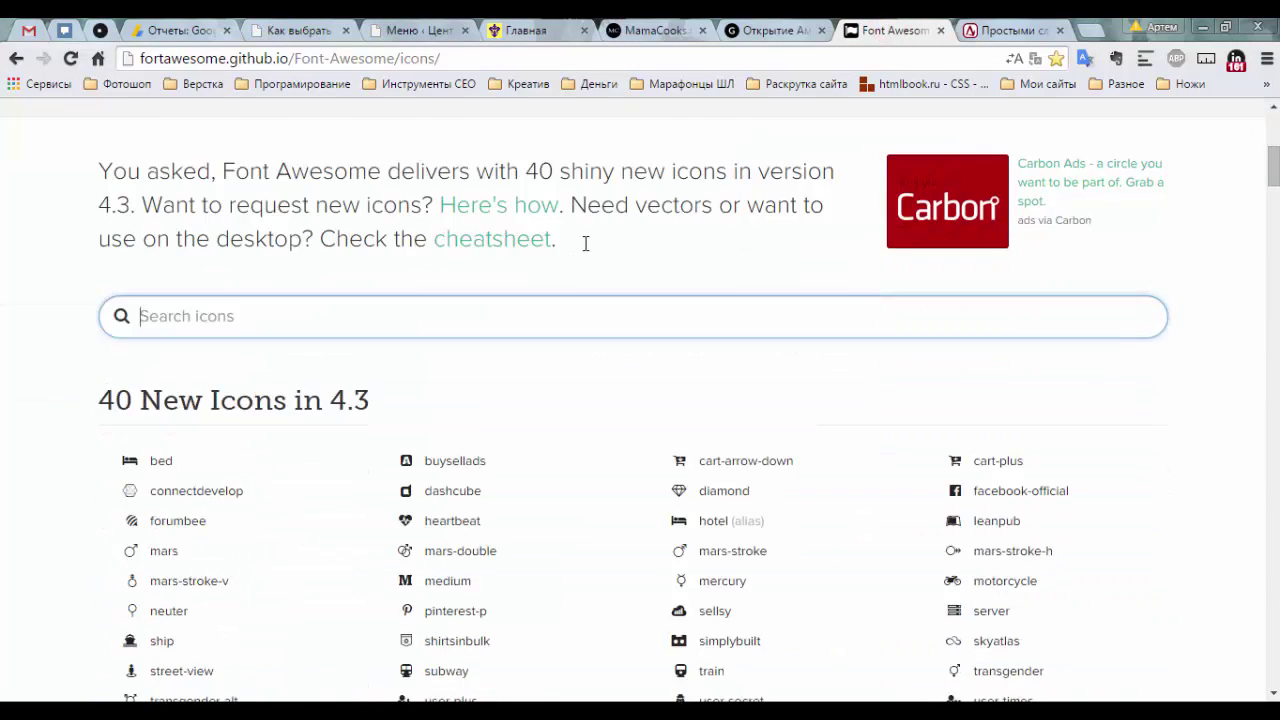
scroll(553, 222, "down", 6)
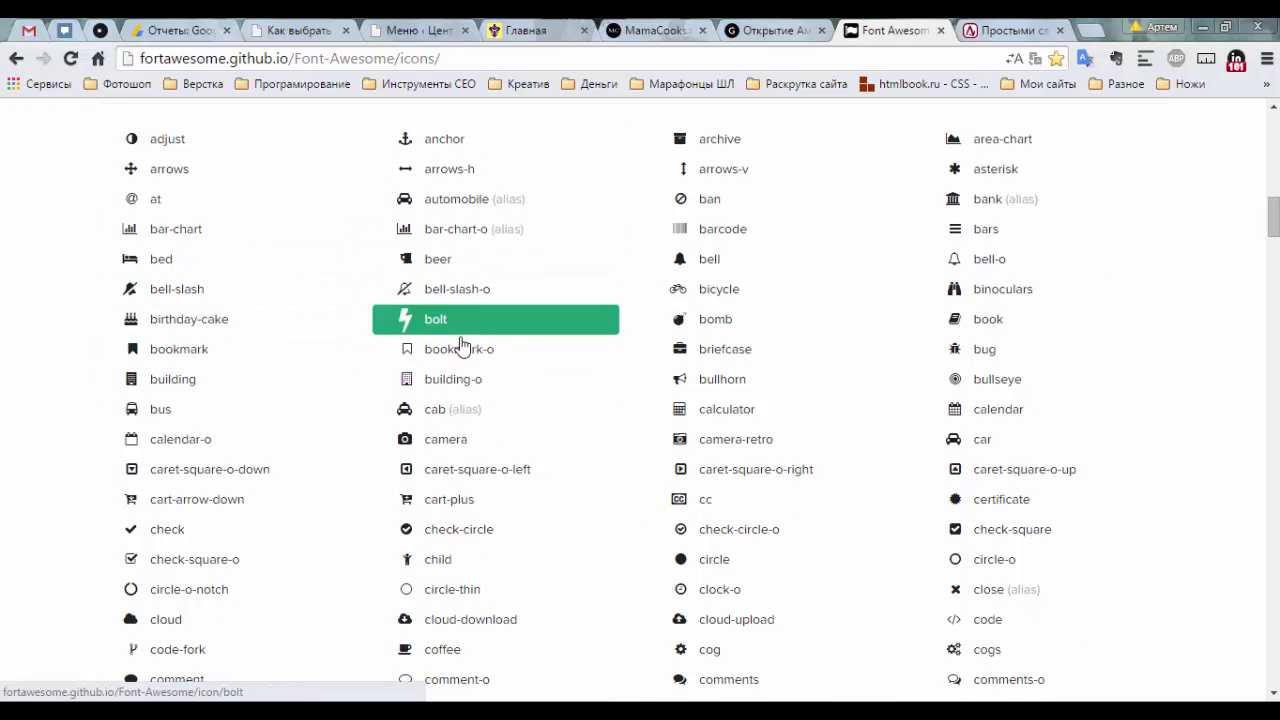
scroll(386, 297, "up", 6)
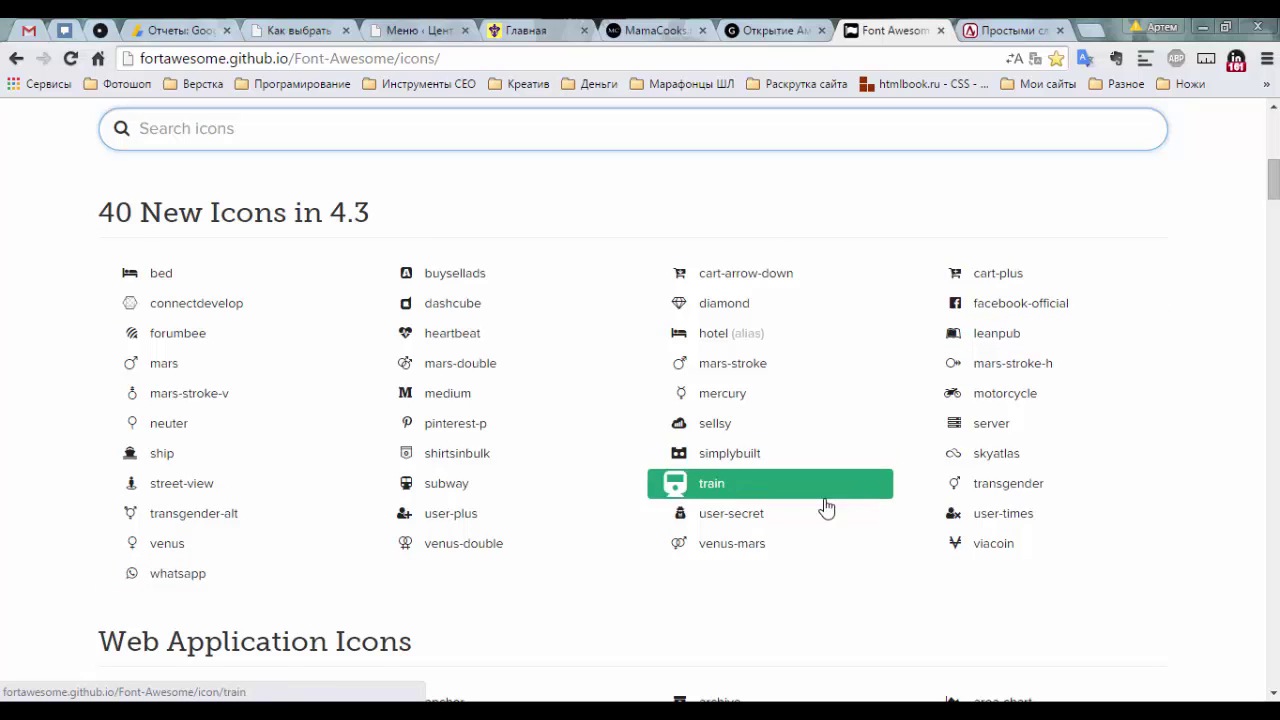
scroll(571, 477, "down", 3)
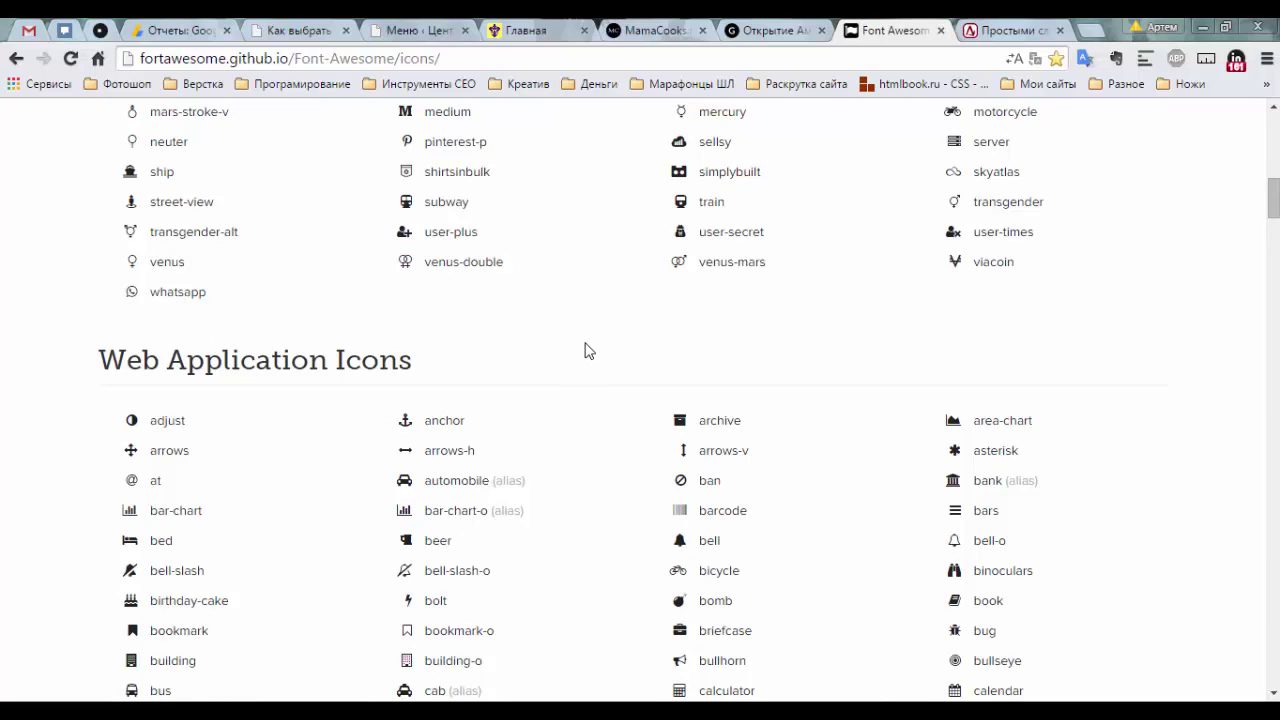
scroll(586, 350, "down", 1)
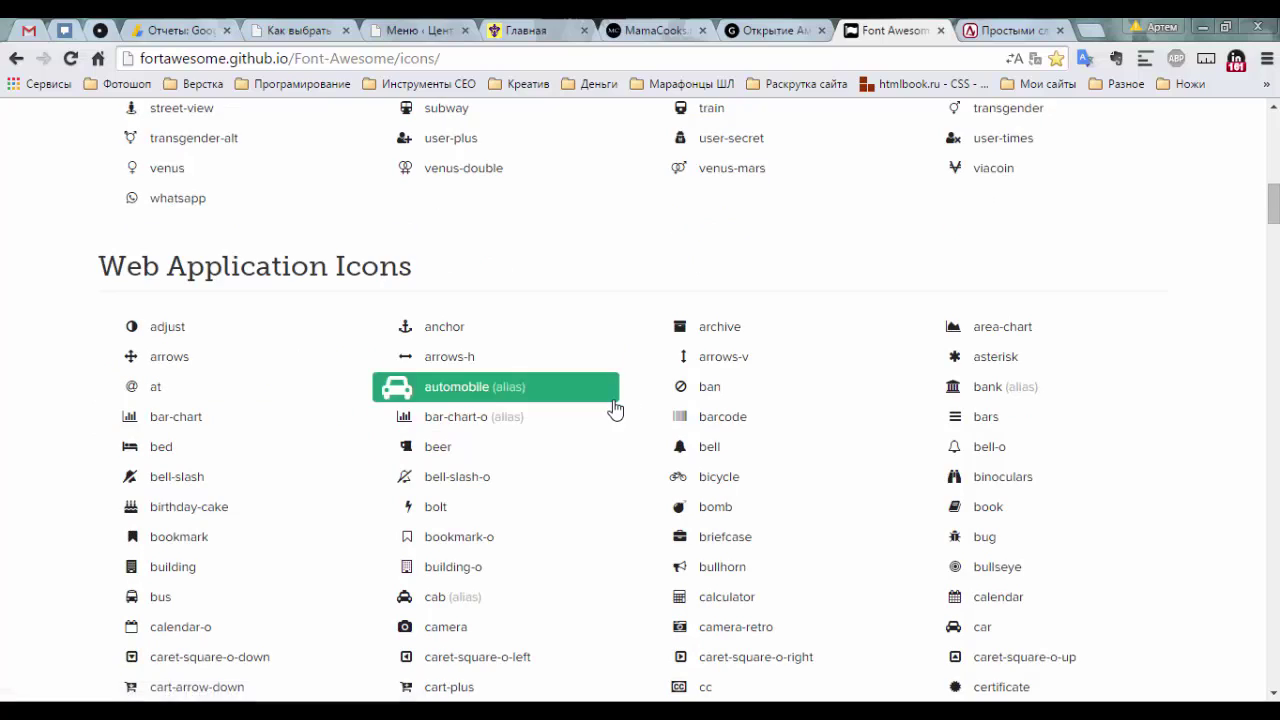
scroll(613, 410, "down", 1)
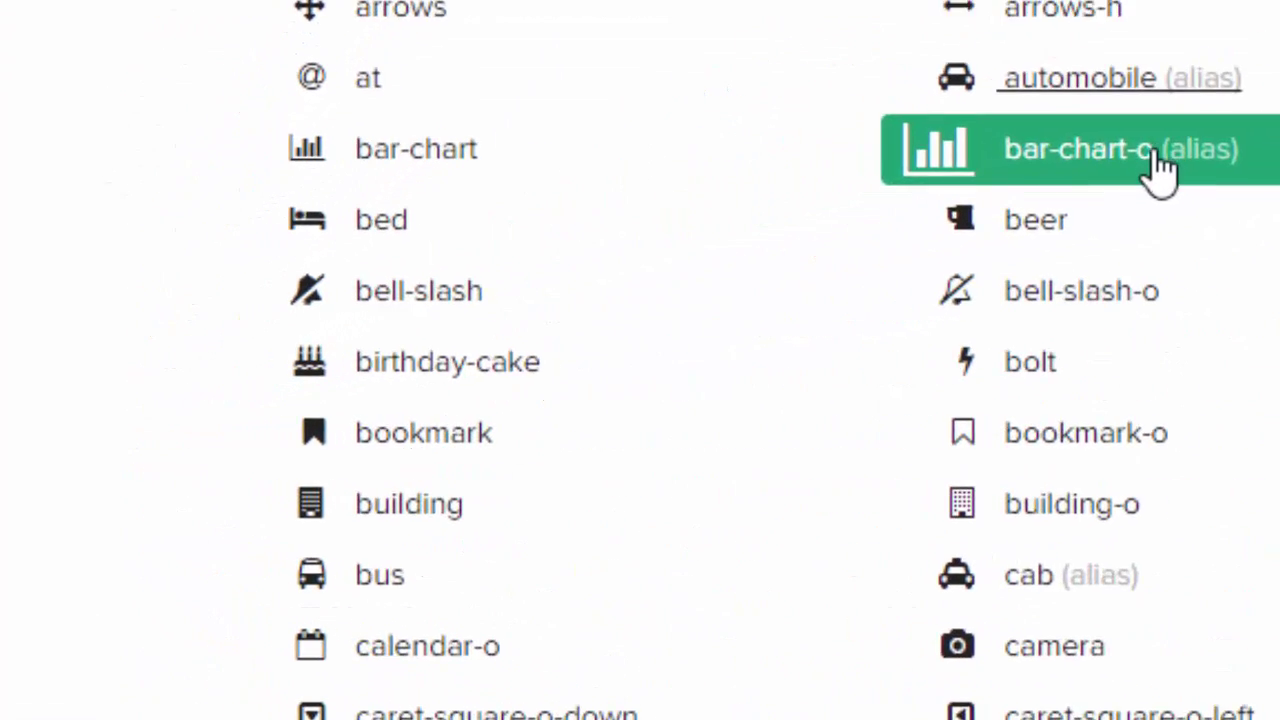
left_click_drag(655, 500, 488, 502)
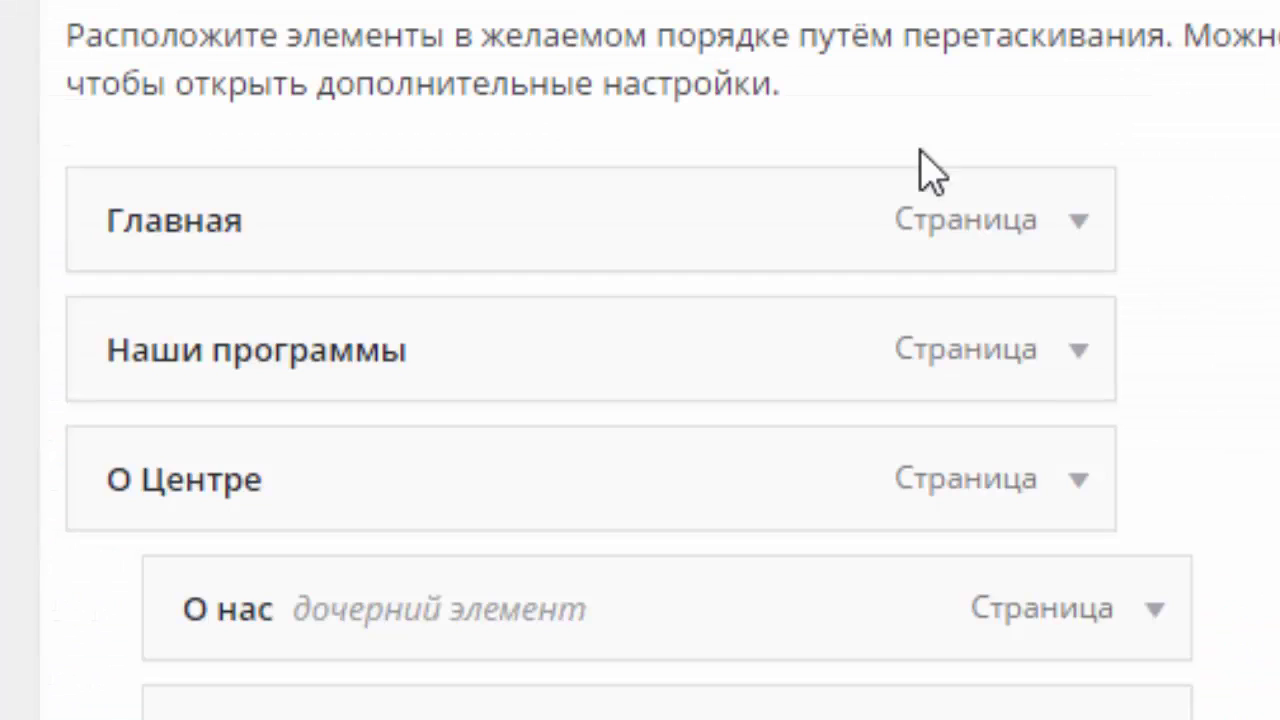
Set the CSS classes of the Наши программы menu item to fa fa-car and save the menu
left_click(1051, 347)
scroll(1051, 347, "down", 5)
left_click(96, 130)
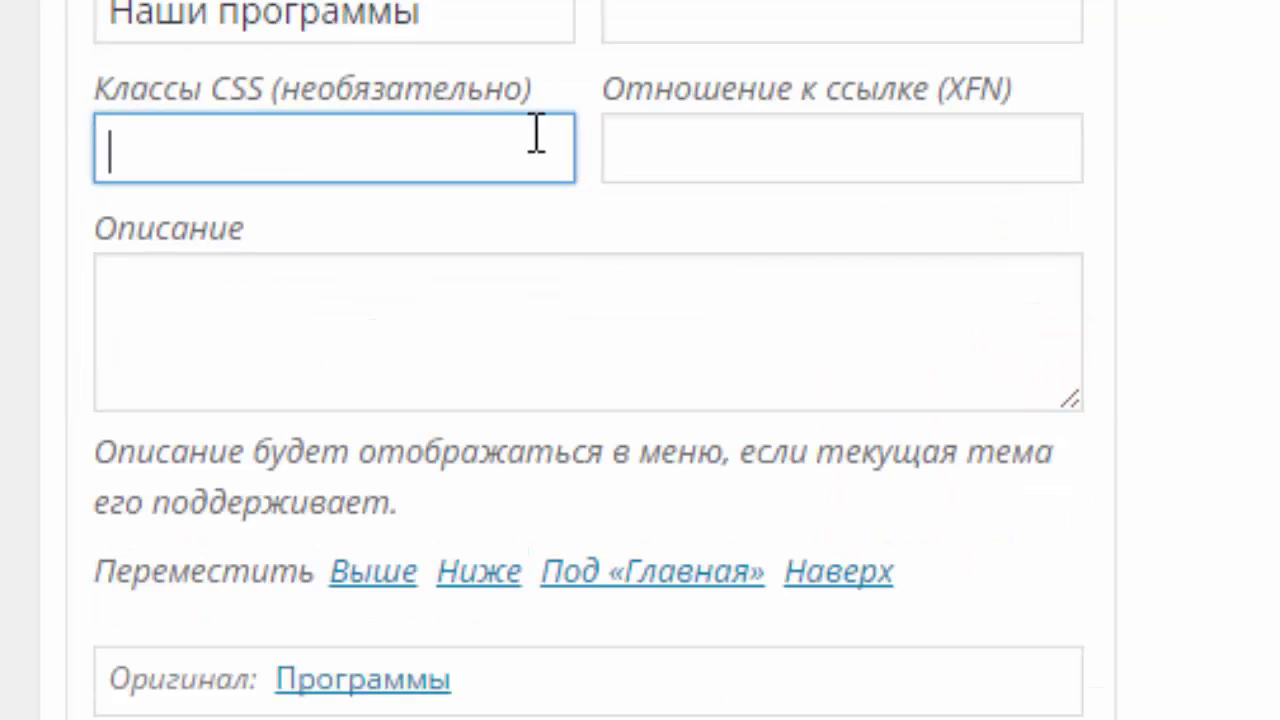
type("fa fa-car")
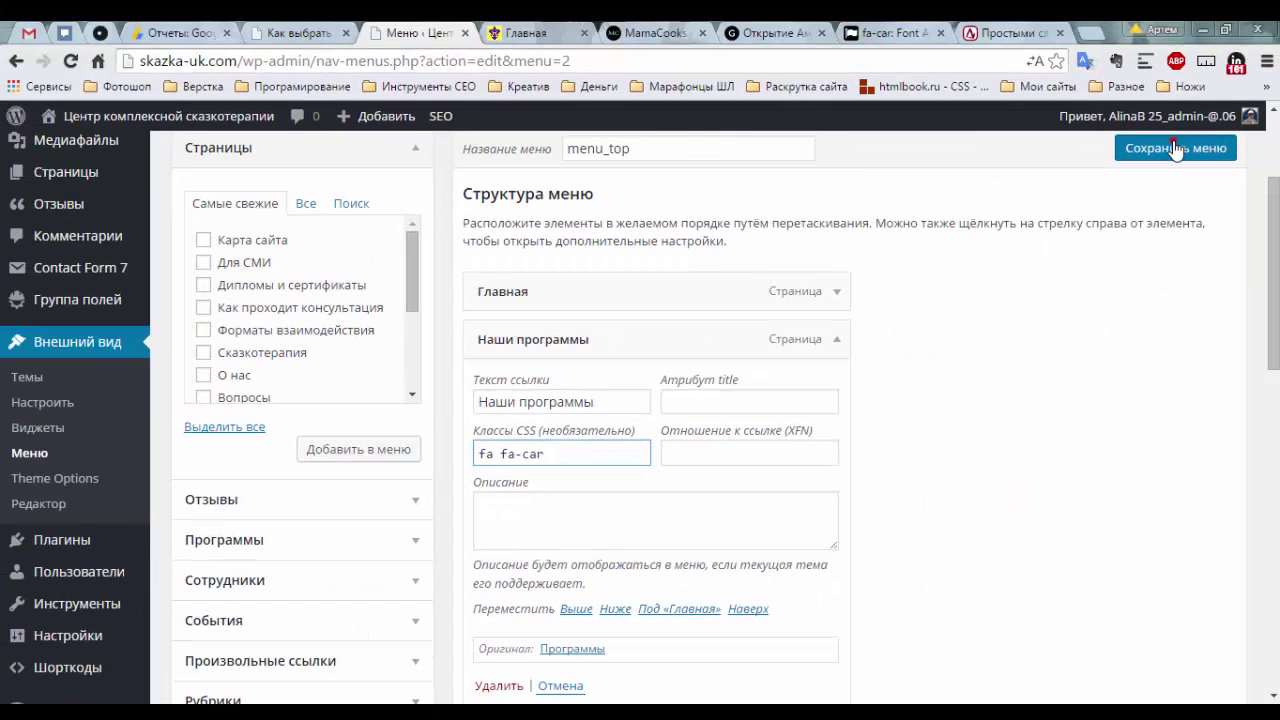
left_click(1175, 148)
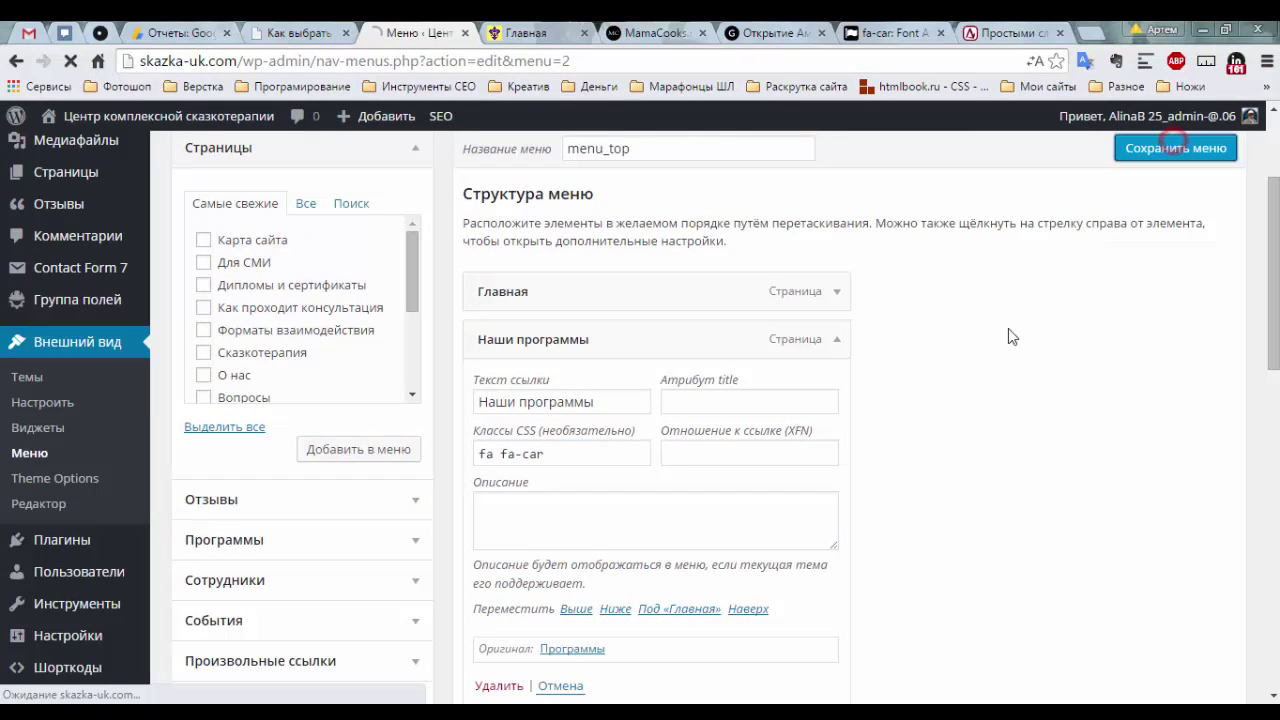
Reload the live site to check the icon beside Наши программы, and reopen that item's settings in the menu editor
key("ctrl+Tab")
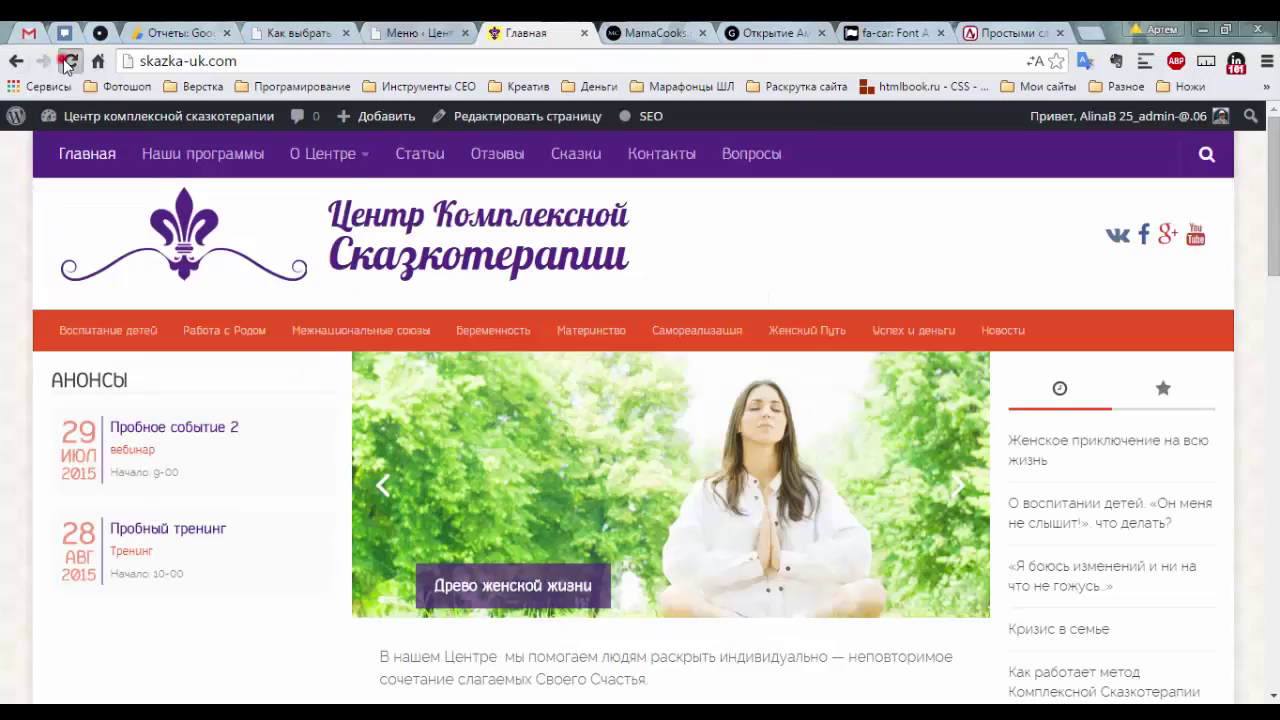
left_click(66, 62)
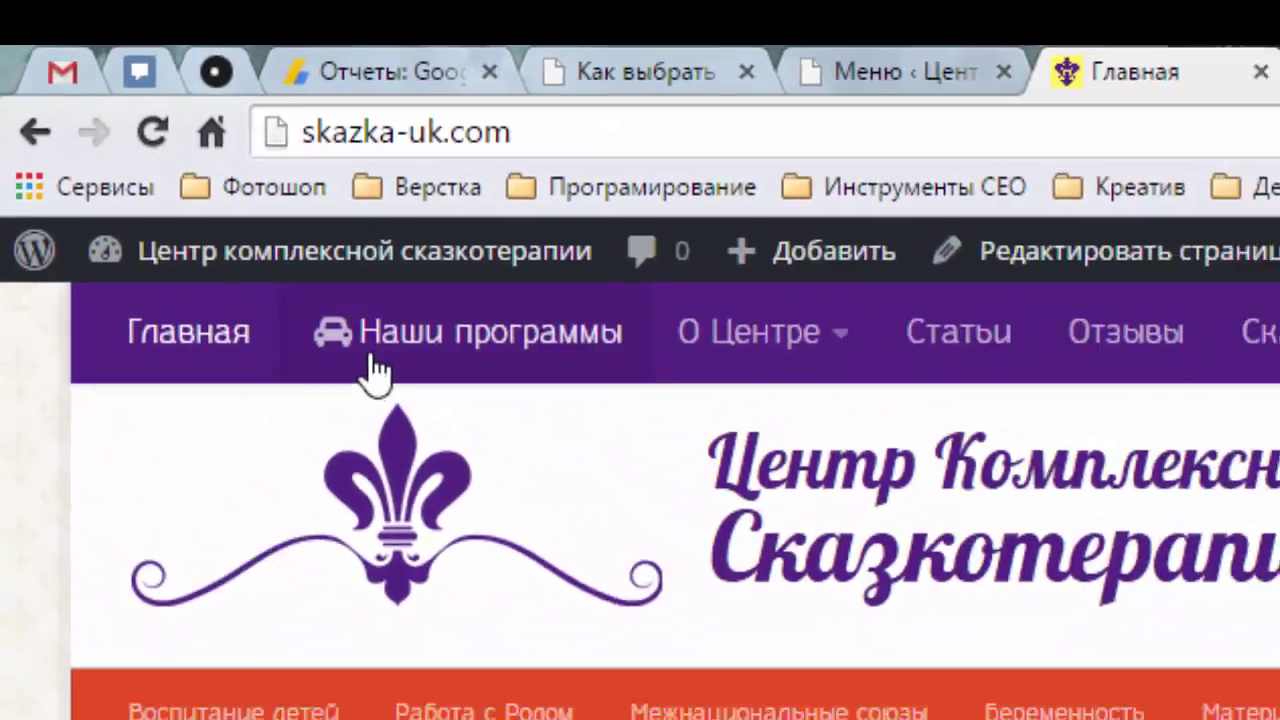
key("ctrl+shift+Tab")
scroll(700, 400, "down", 3)
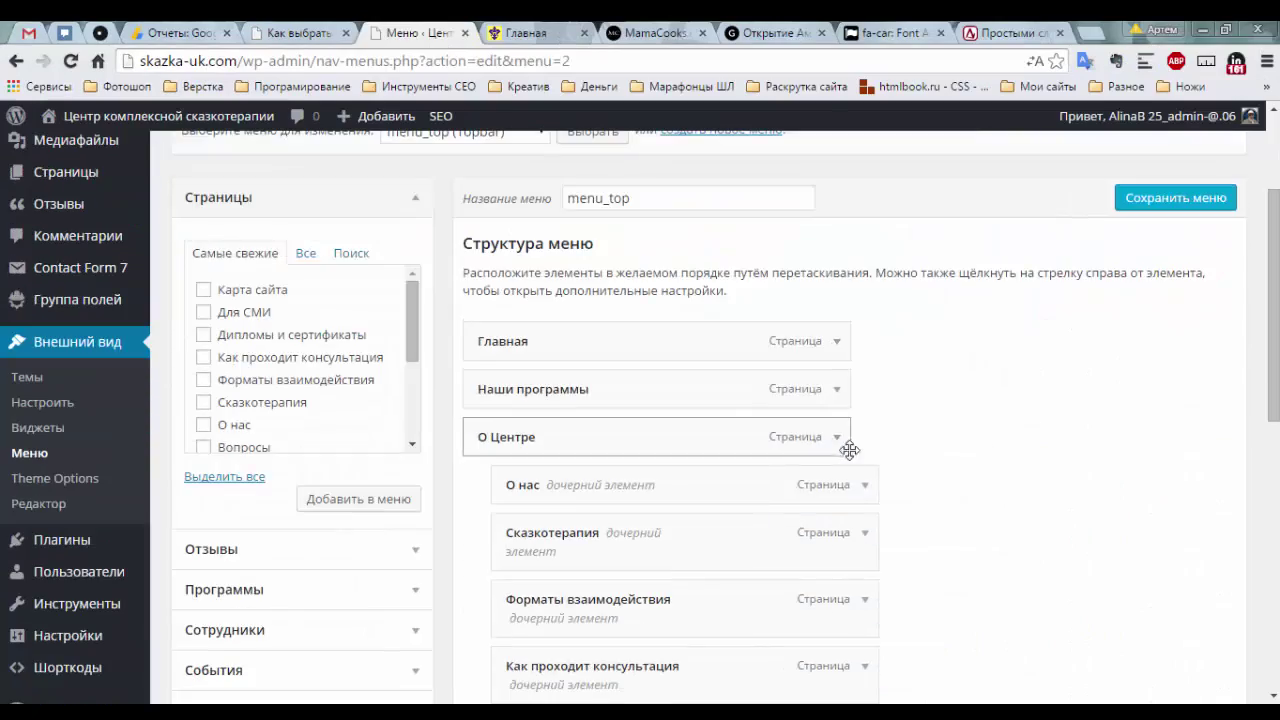
left_click(837, 389)
scroll(915, 406, "down", 2)
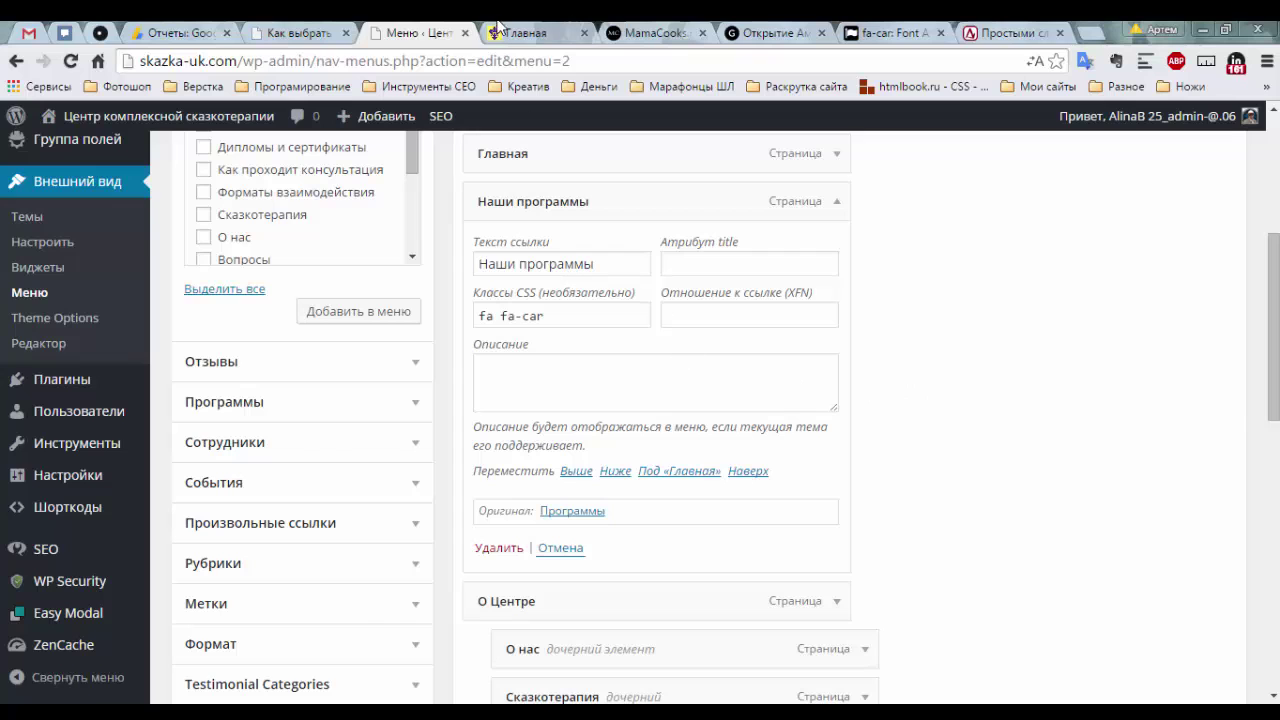
Compare the CSS classes entered for Наши программы with the classes on its list element in the live page's code
left_click(500, 30)
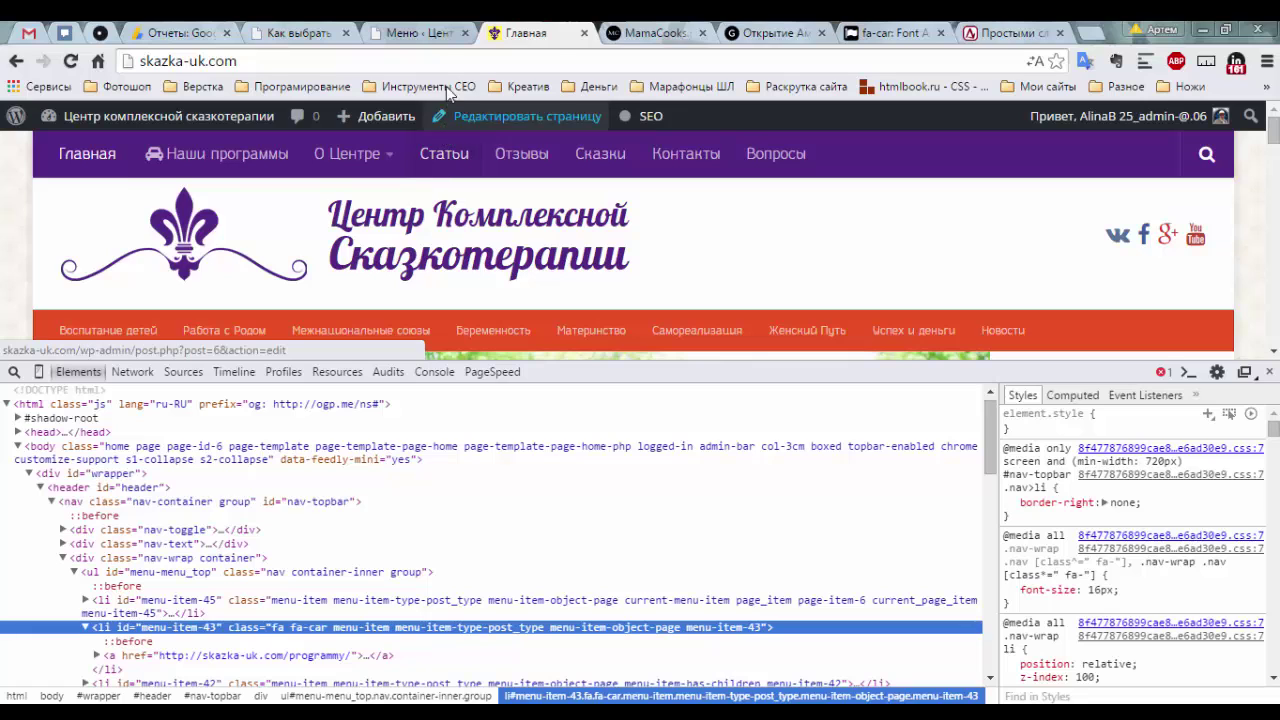
left_click(430, 31)
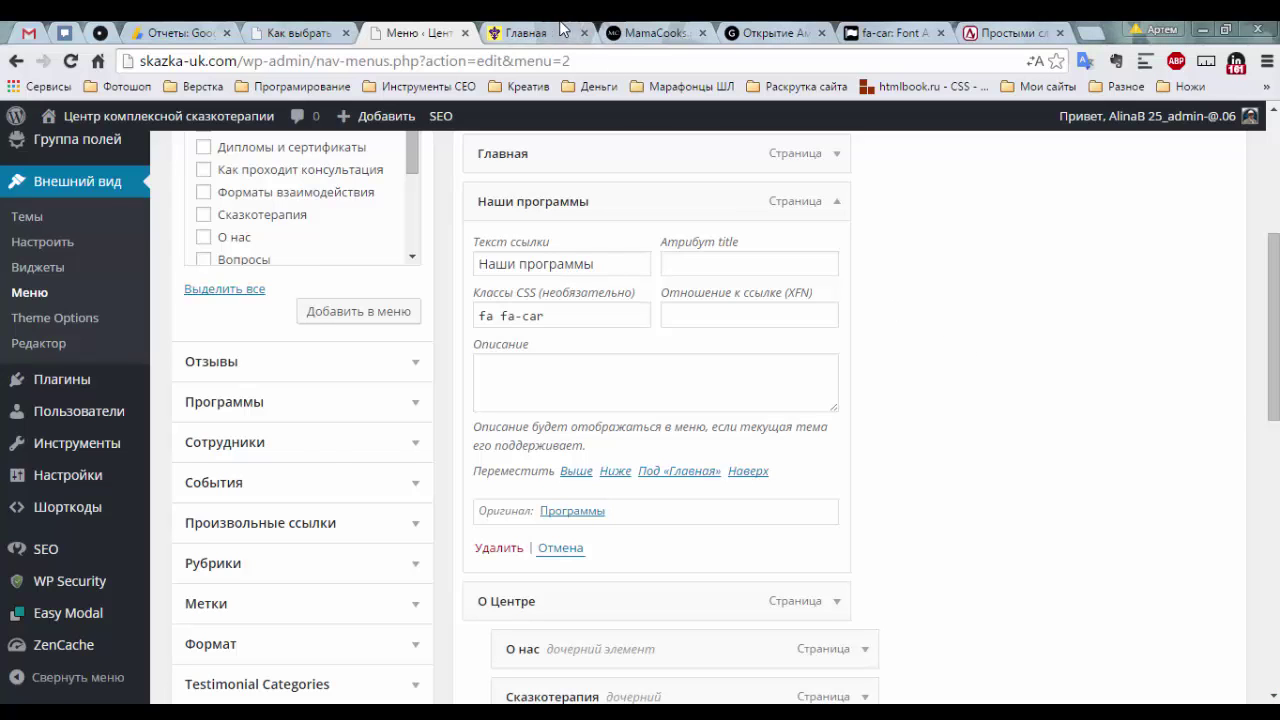
left_click(530, 33)
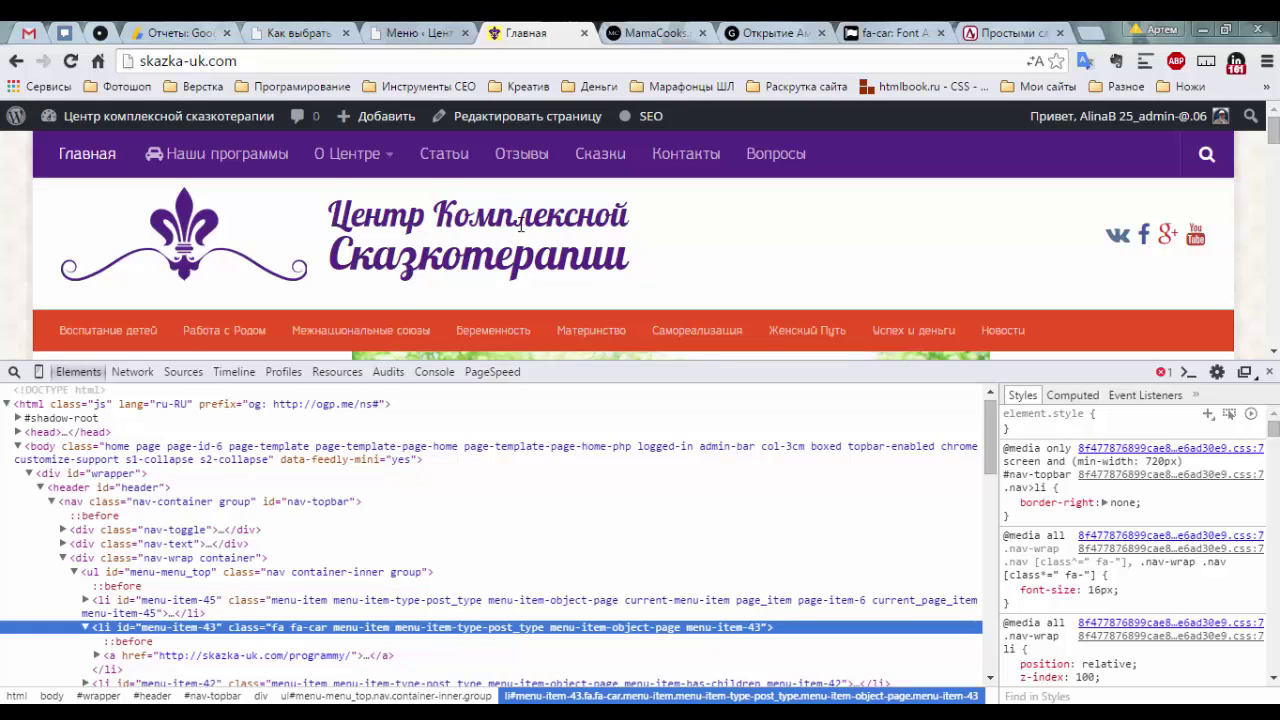
left_click(430, 37)
Collapse the Наши программы item and look over the menu_top structure
left_click(837, 296)
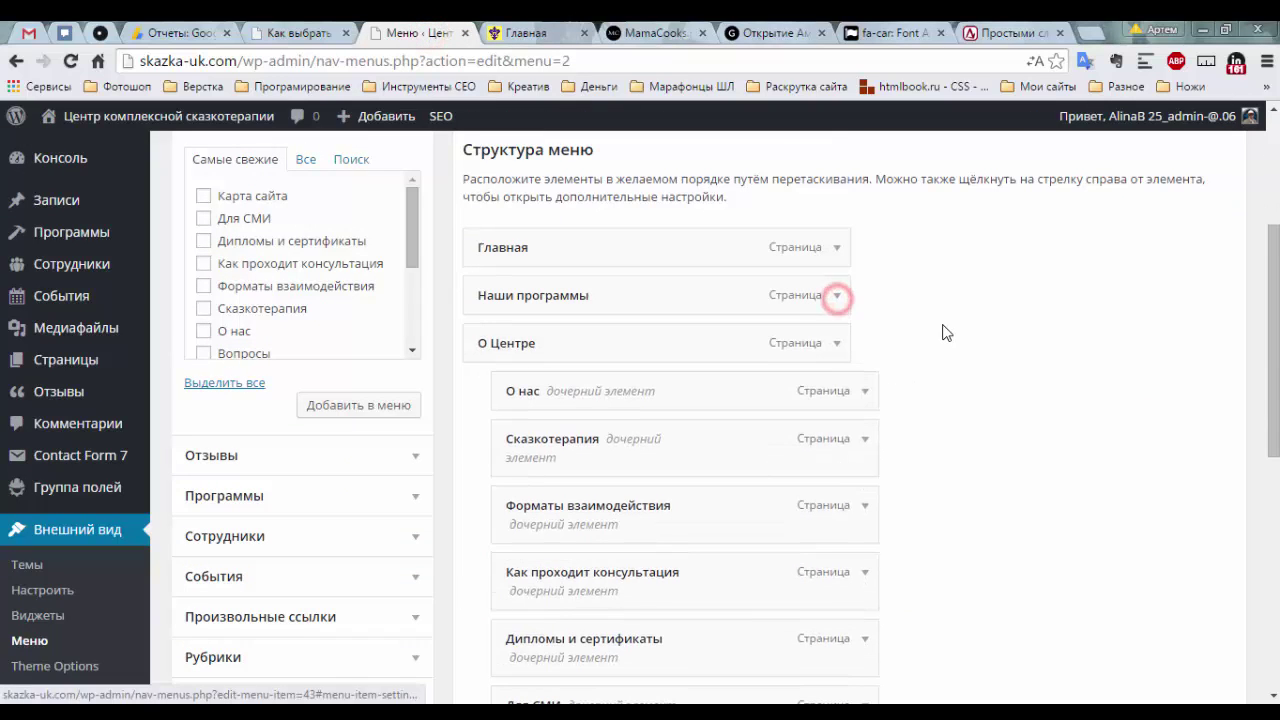
scroll(932, 326, "down", 6)
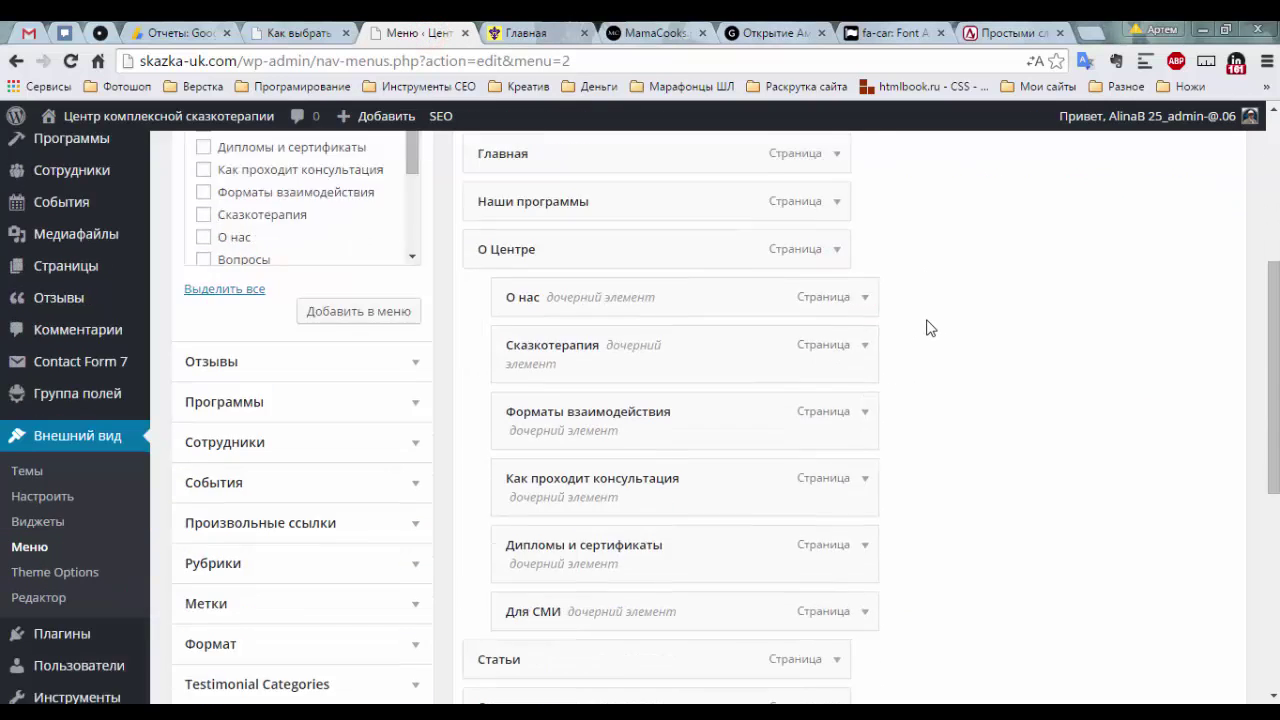
scroll(932, 322, "up", 5)
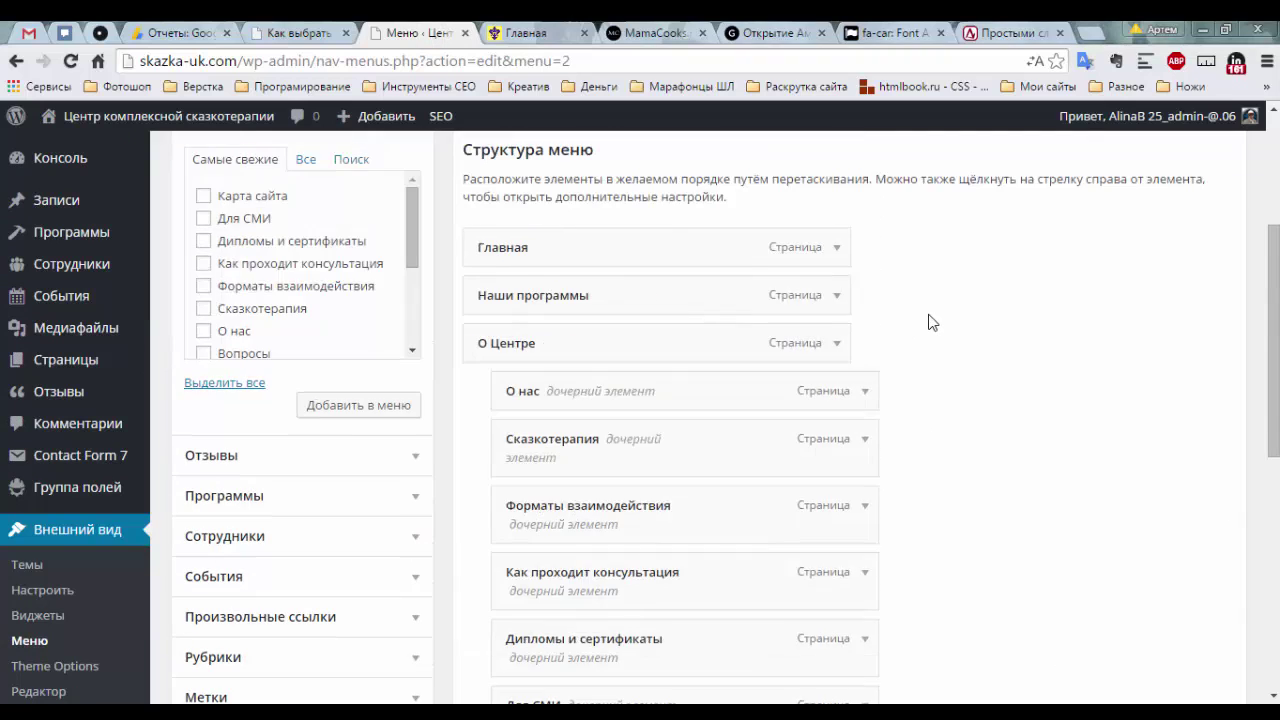
scroll(932, 322, "up", 2)
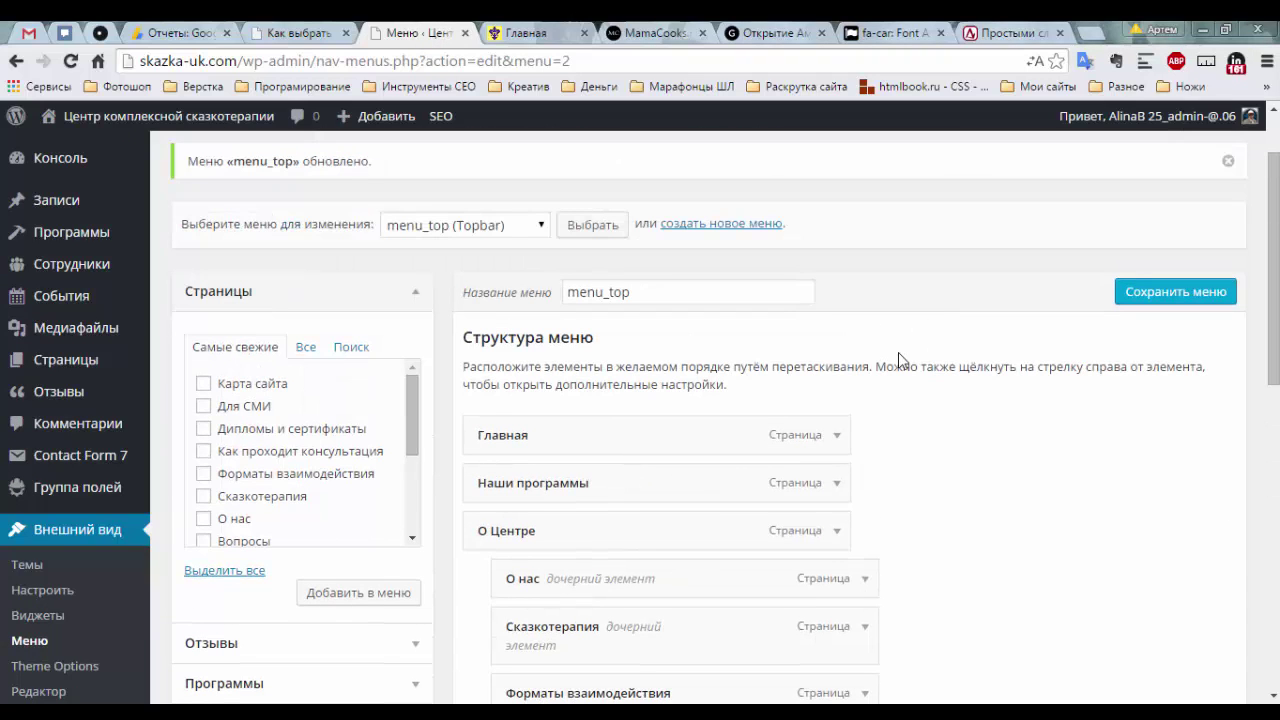